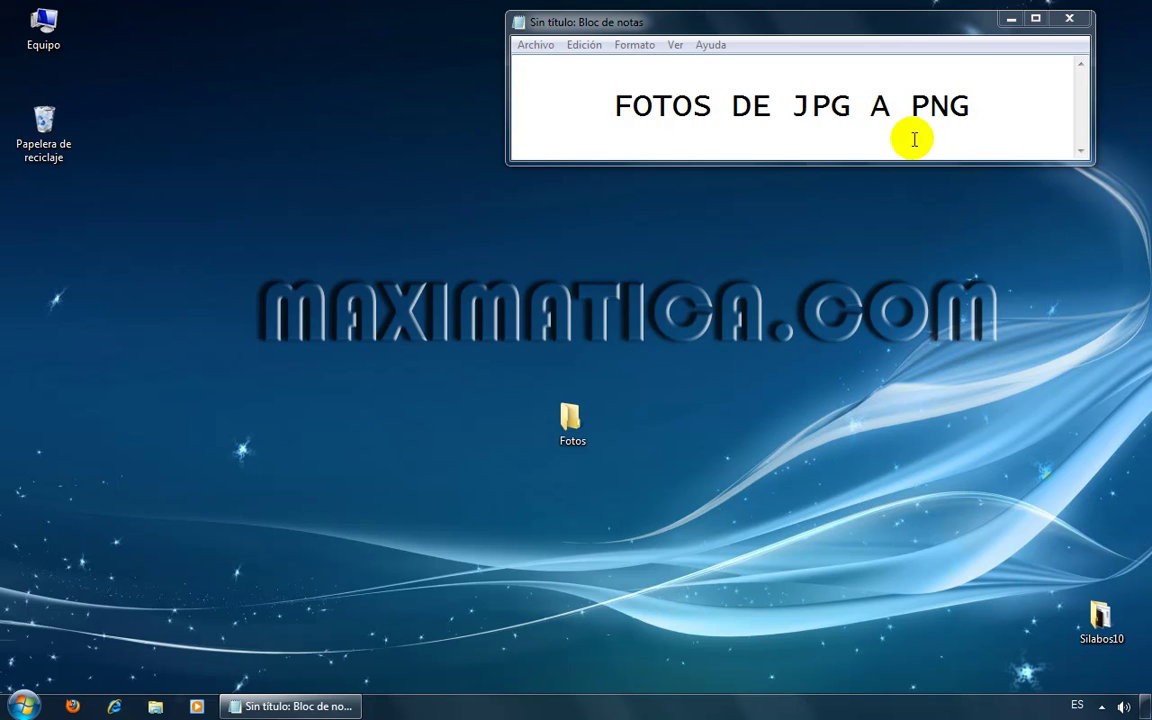
Open the Fotos folder and make Microsoft Office Picture Manager the default program for JPG files by opening Foto1 with it, and close it
click(583, 413)
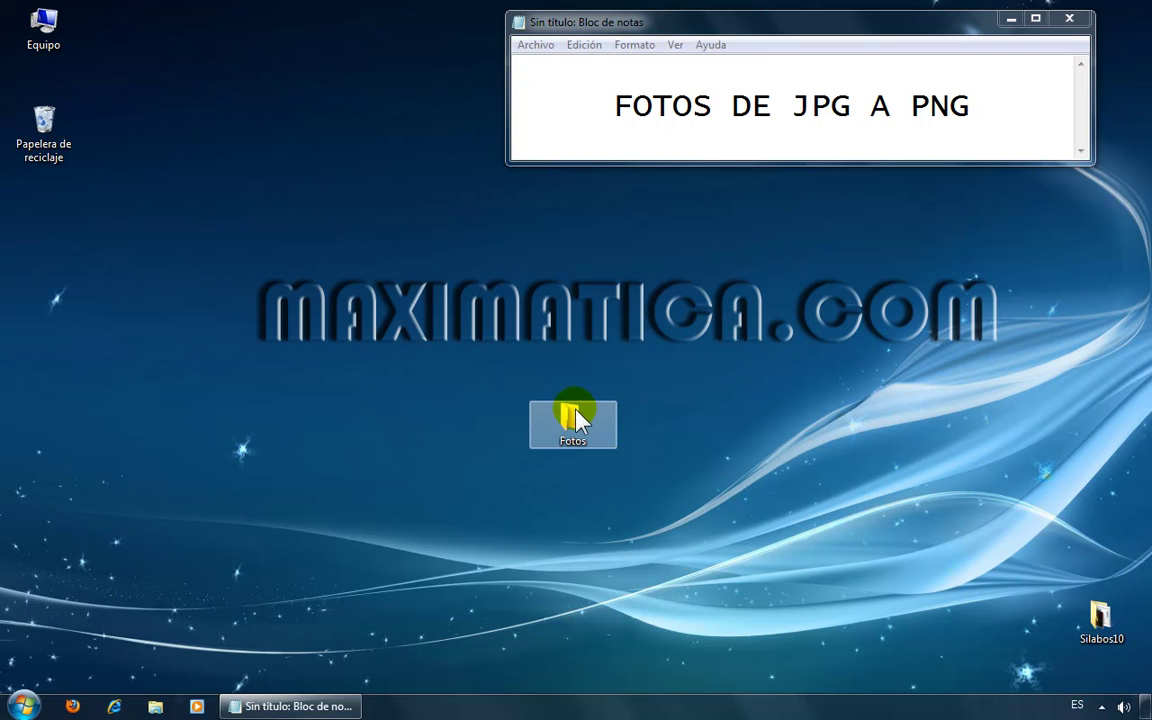
double_click(572, 425)
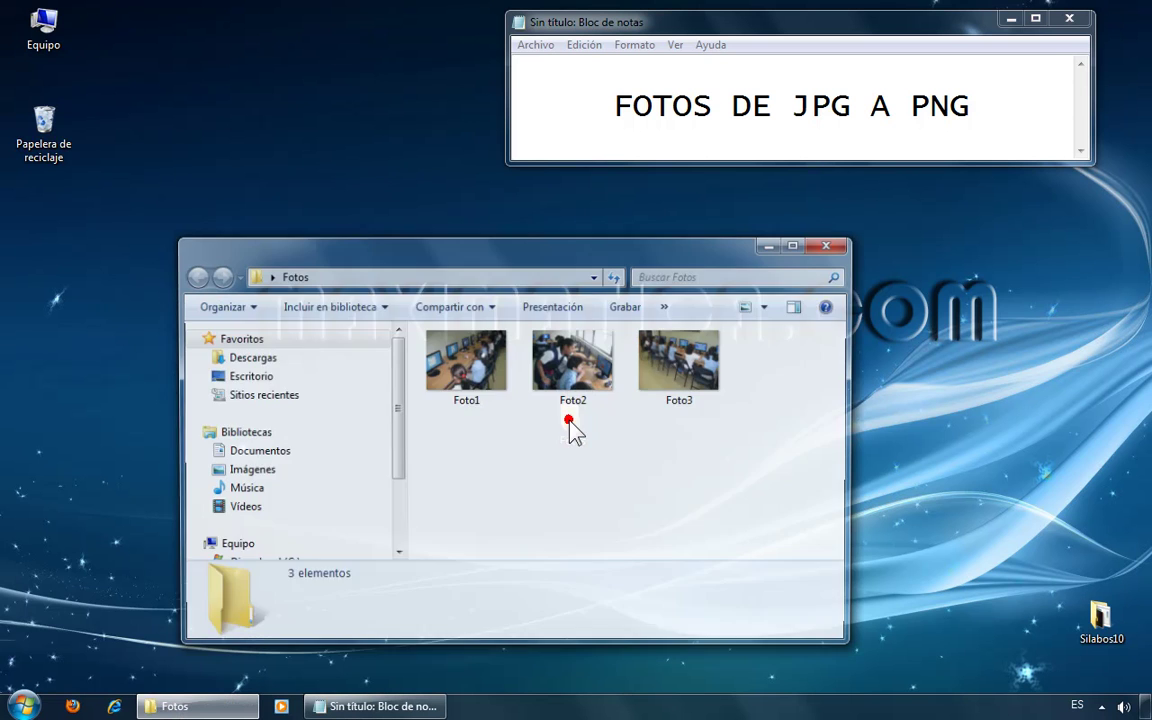
click(470, 393)
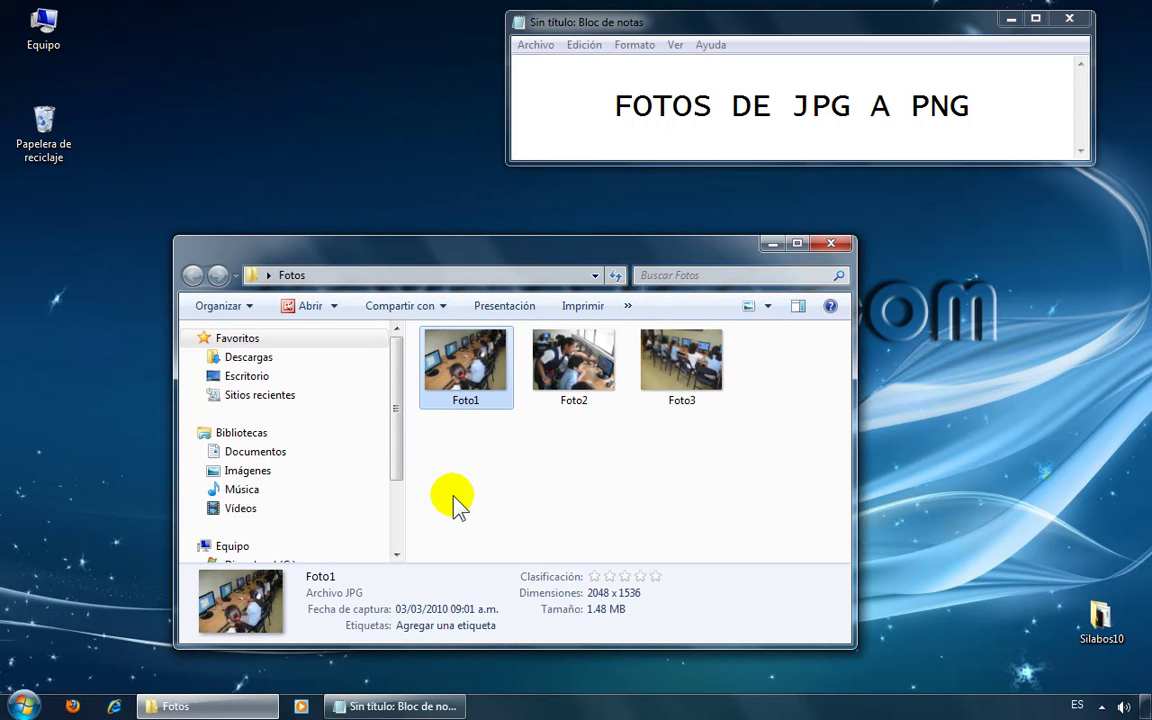
right_click(486, 364)
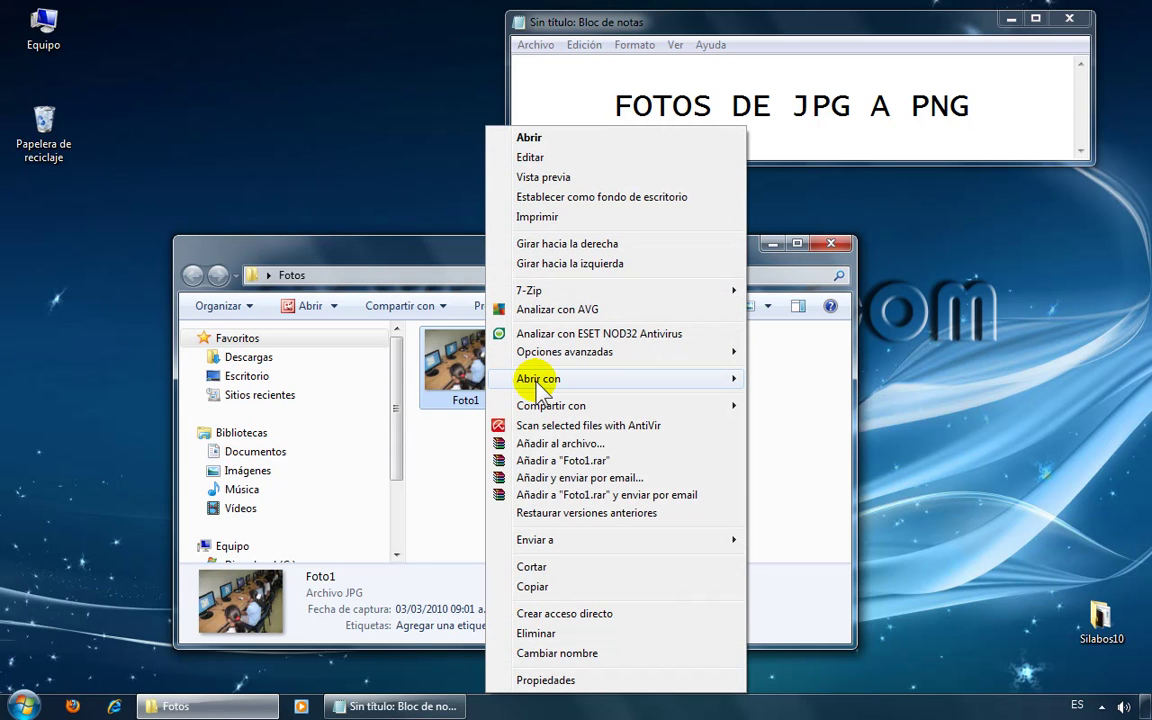
mouse_move(540, 382)
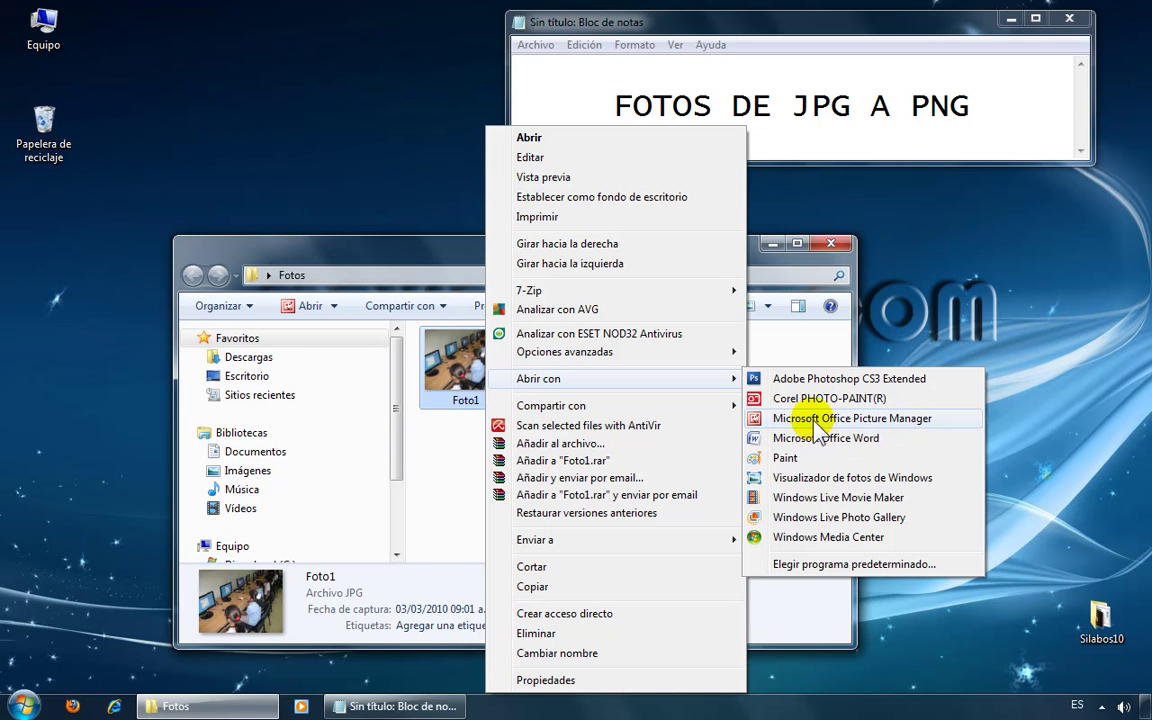
click(828, 566)
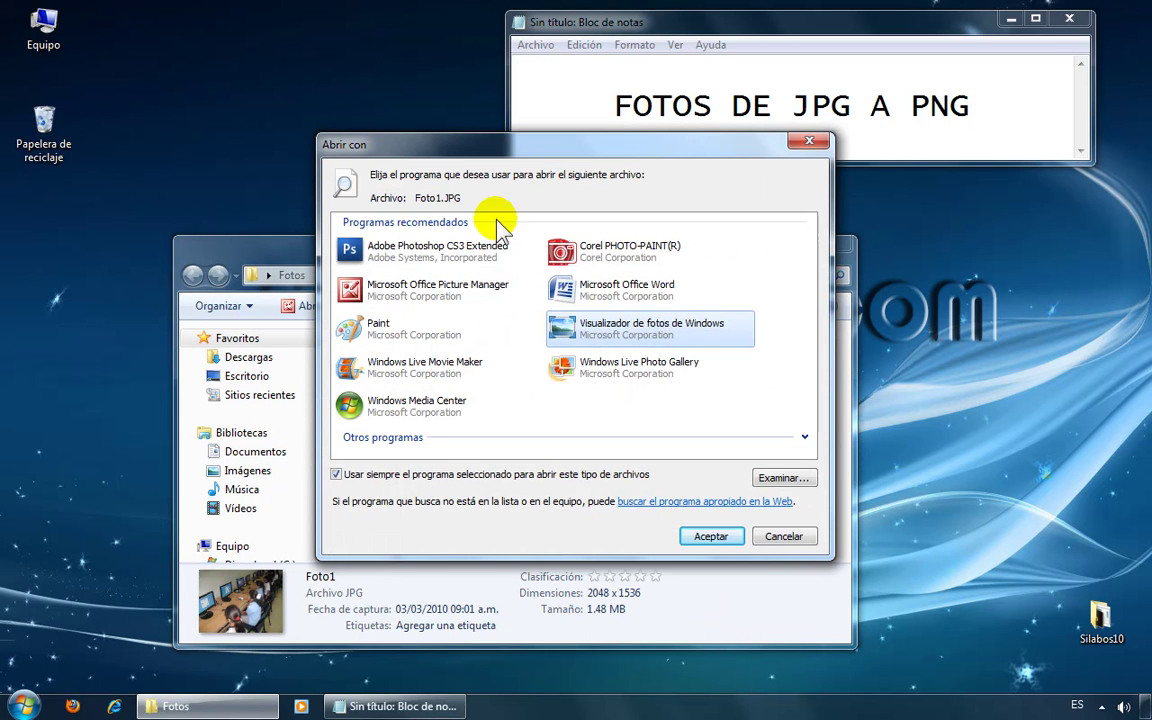
click(425, 295)
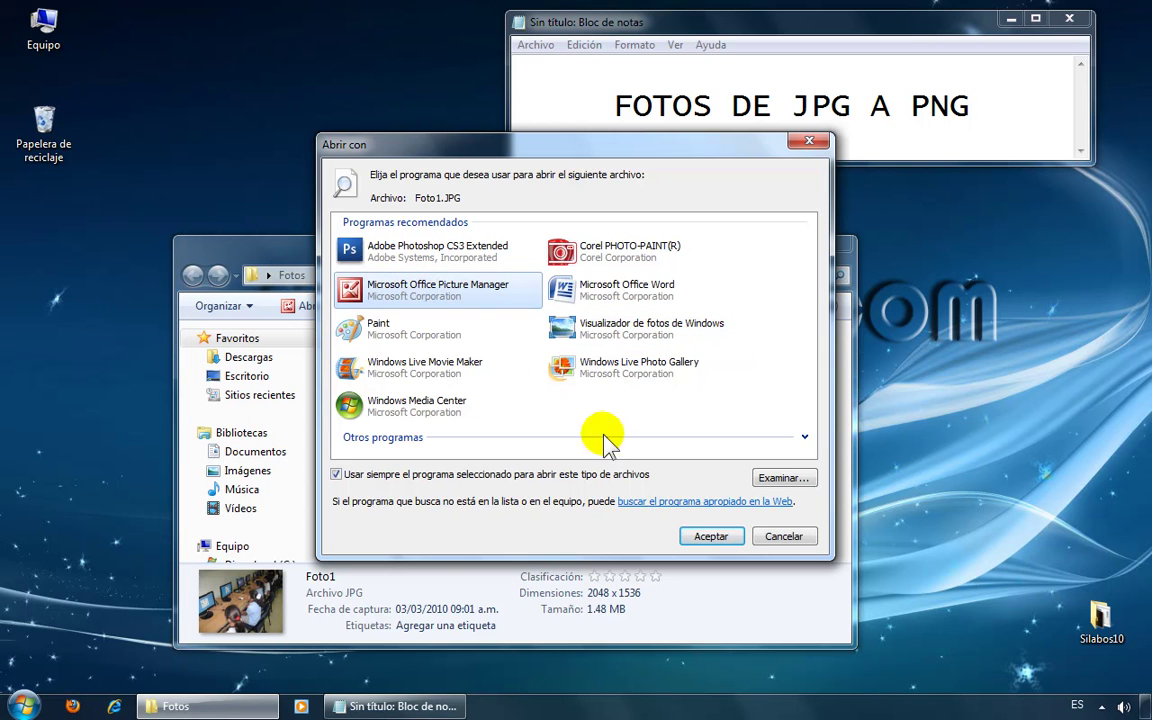
click(697, 536)
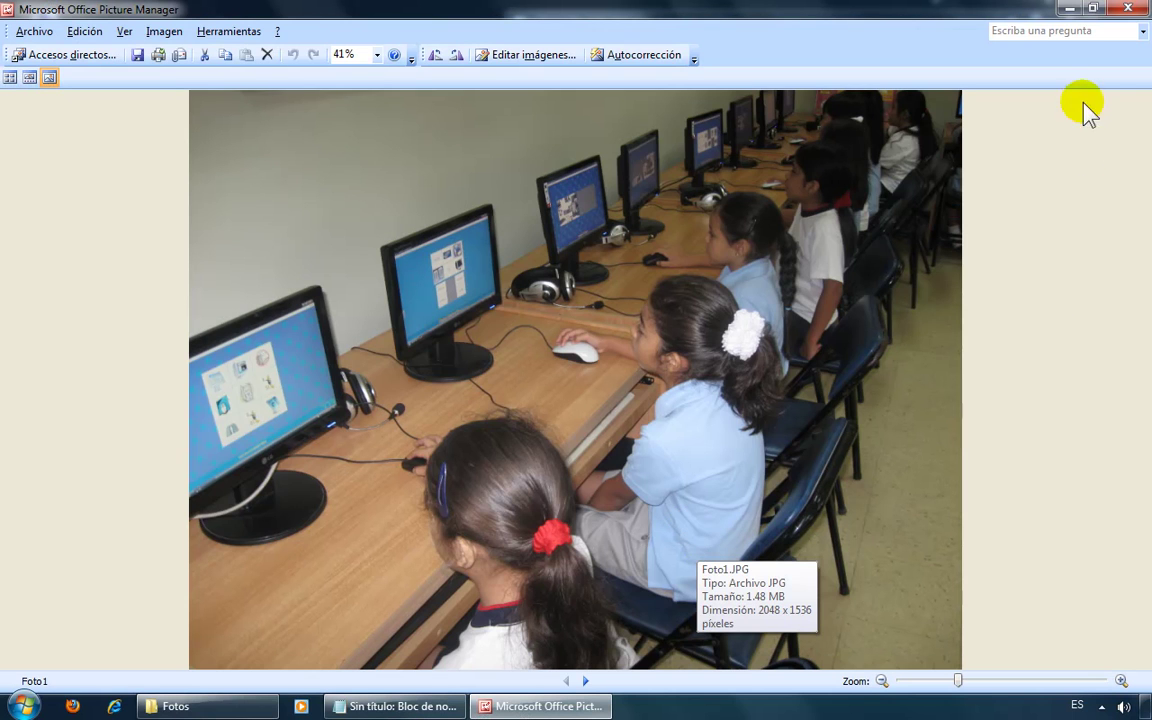
click(1128, 8)
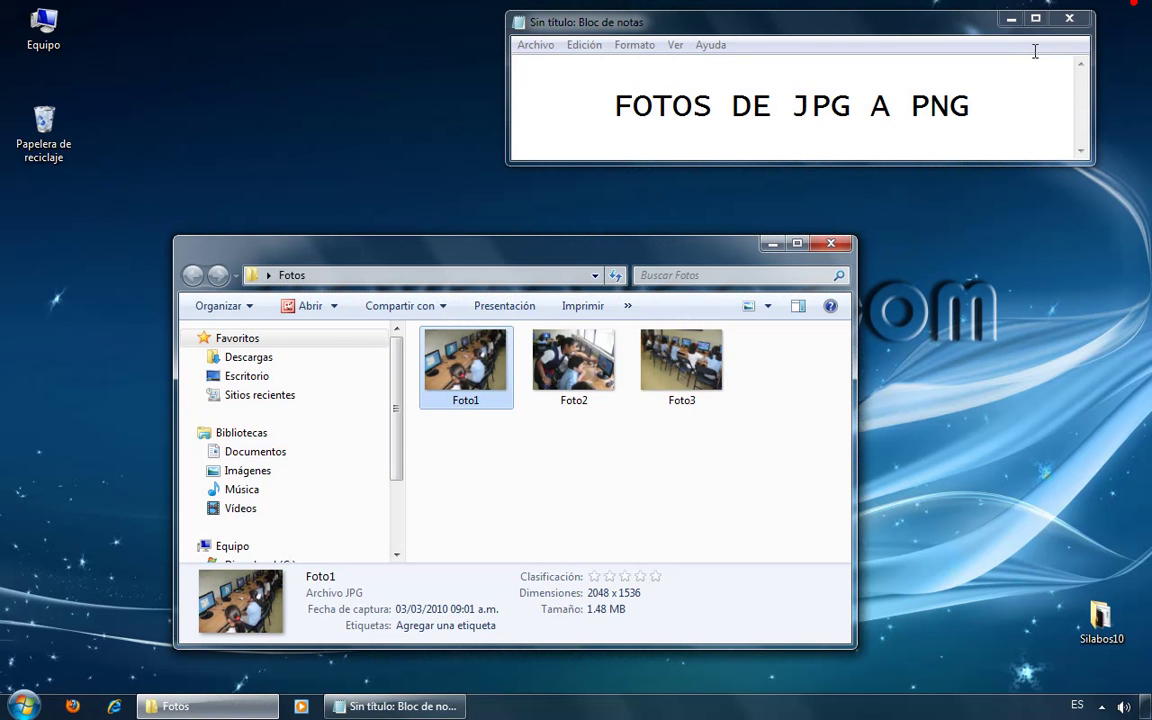
Open Foto2 from the Fotos folder with Microsoft Office Picture Manager
click(556, 370)
right_click(552, 360)
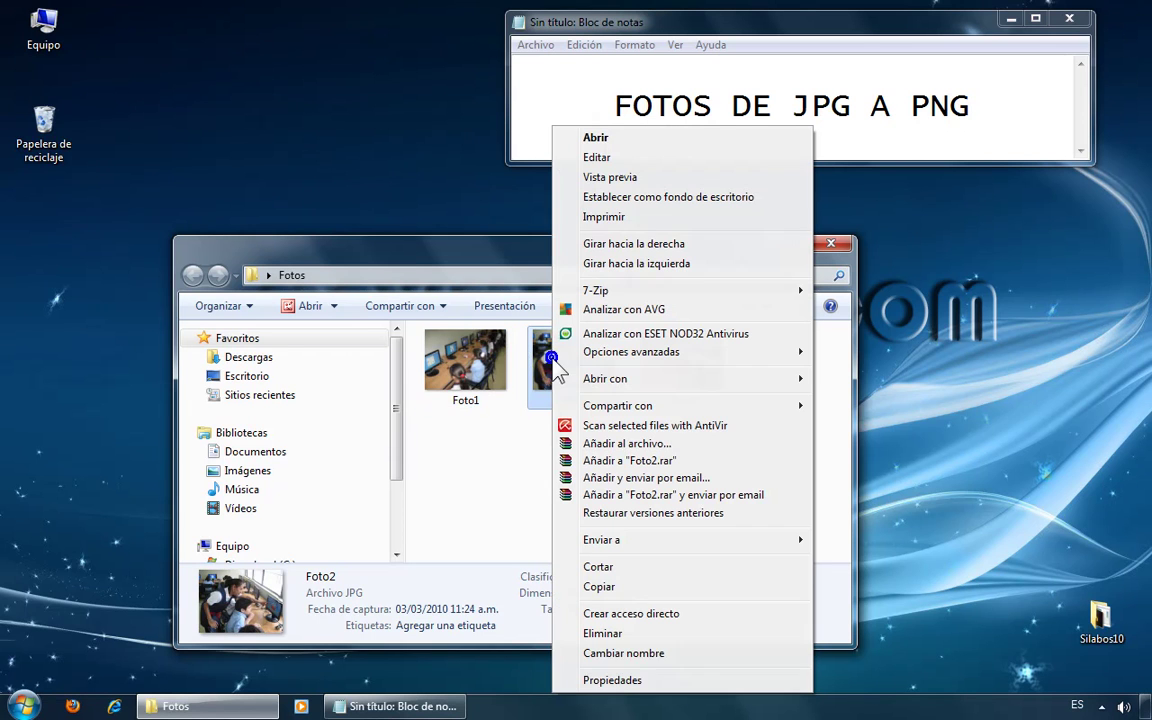
mouse_move(600, 381)
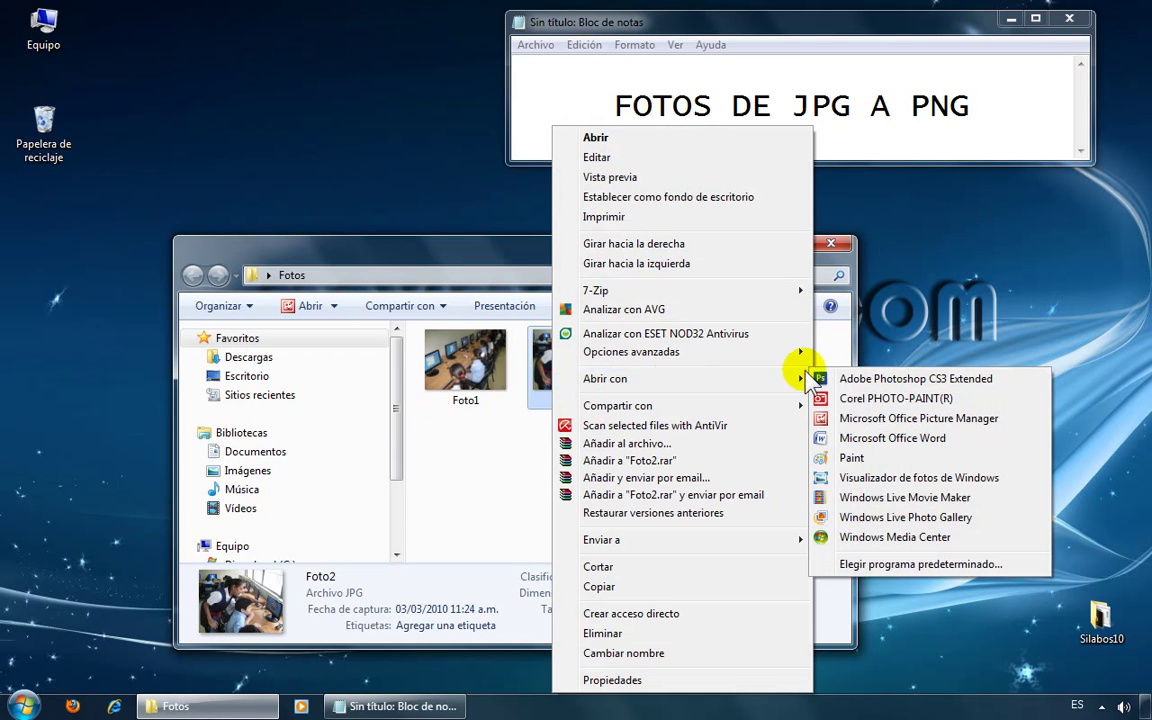
click(923, 418)
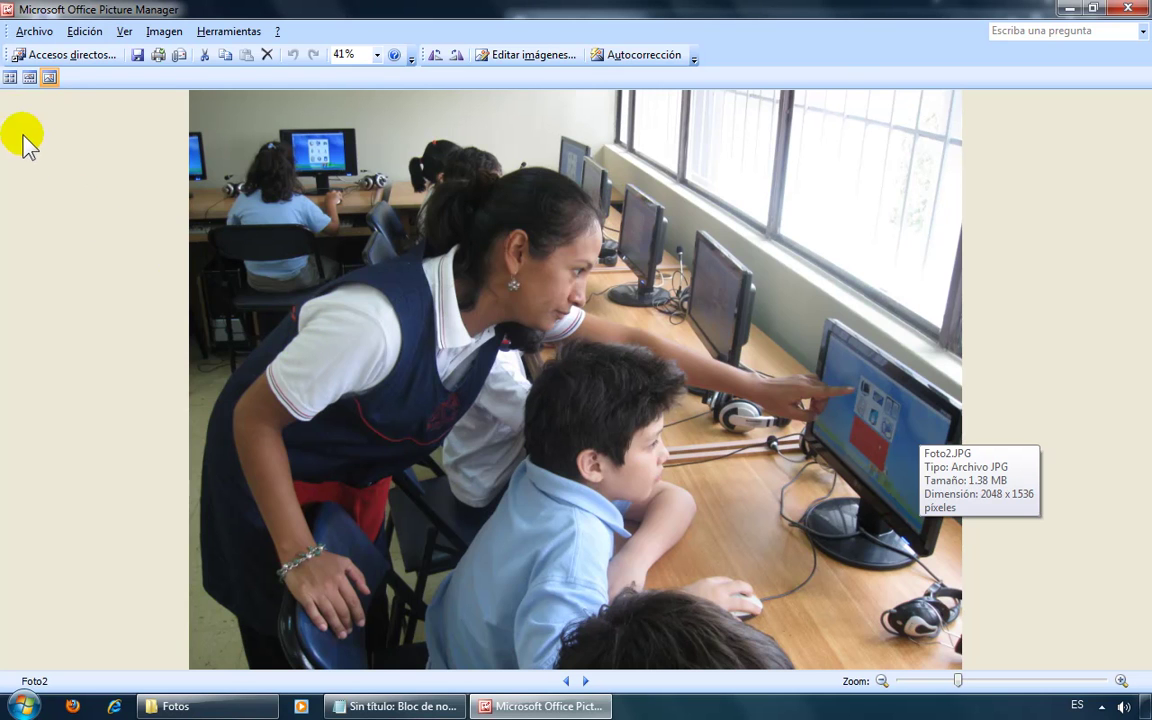
Show the folder's pictures as thumbnails and select Foto1, Foto2 and Foto3 together
click(9, 78)
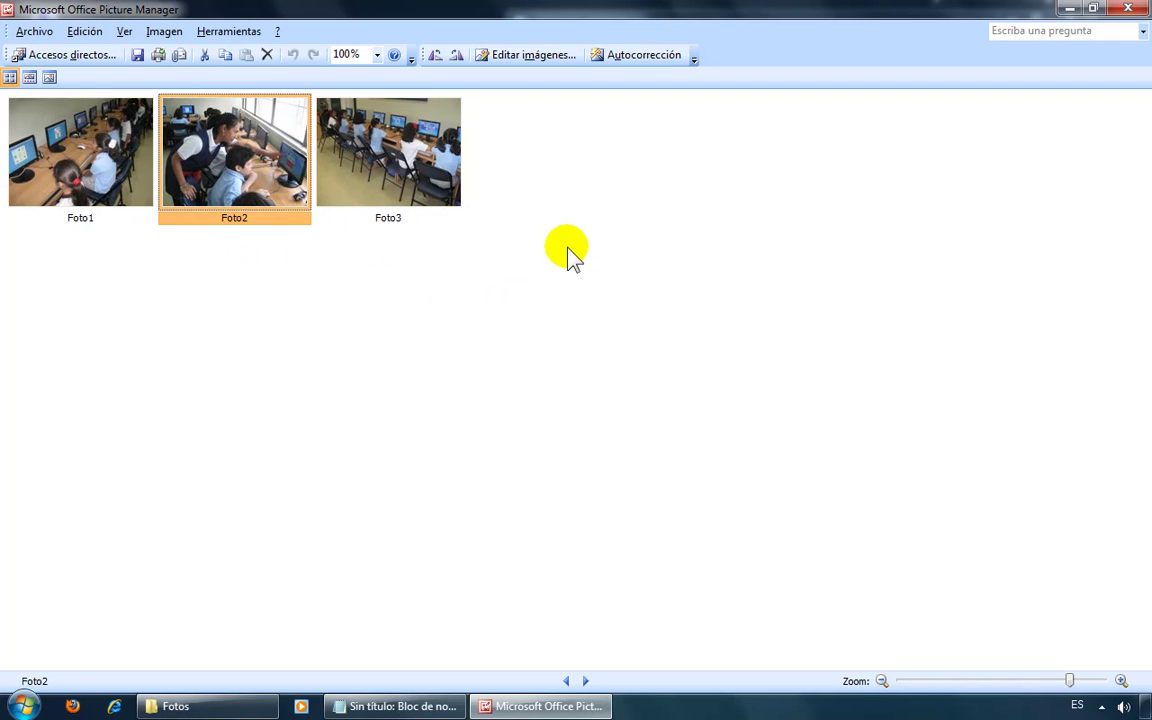
click(510, 158)
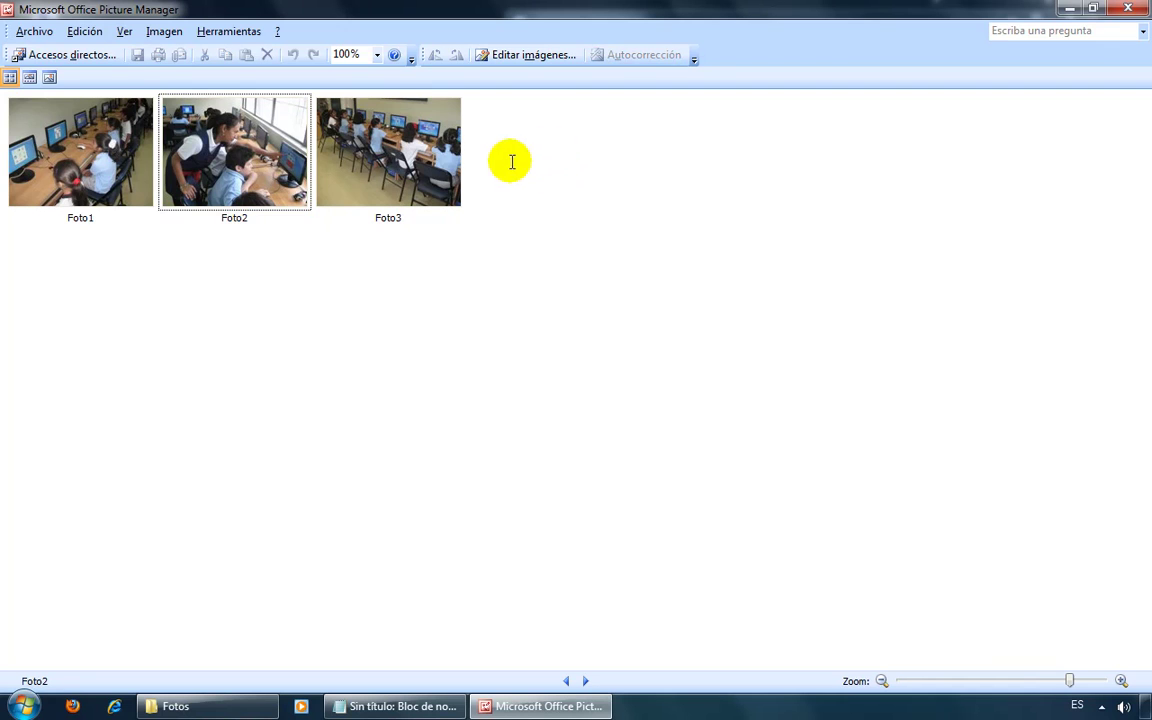
drag(330, 170, 140, 155)
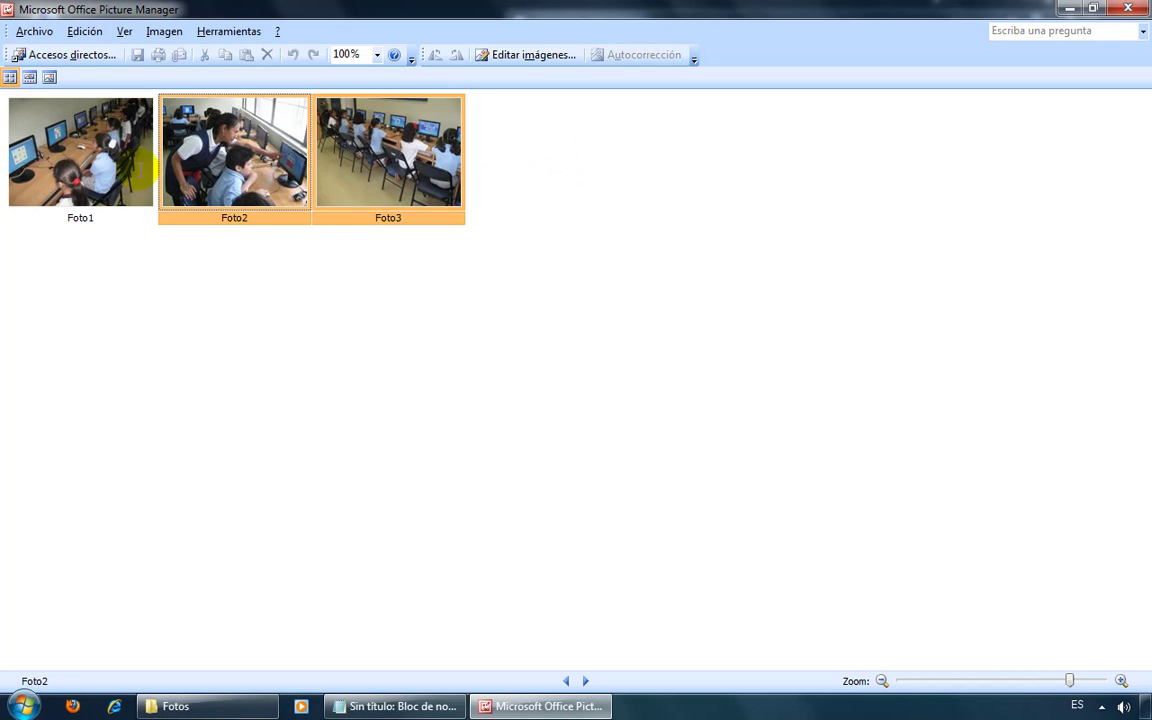
drag(6, 170, 6, 178)
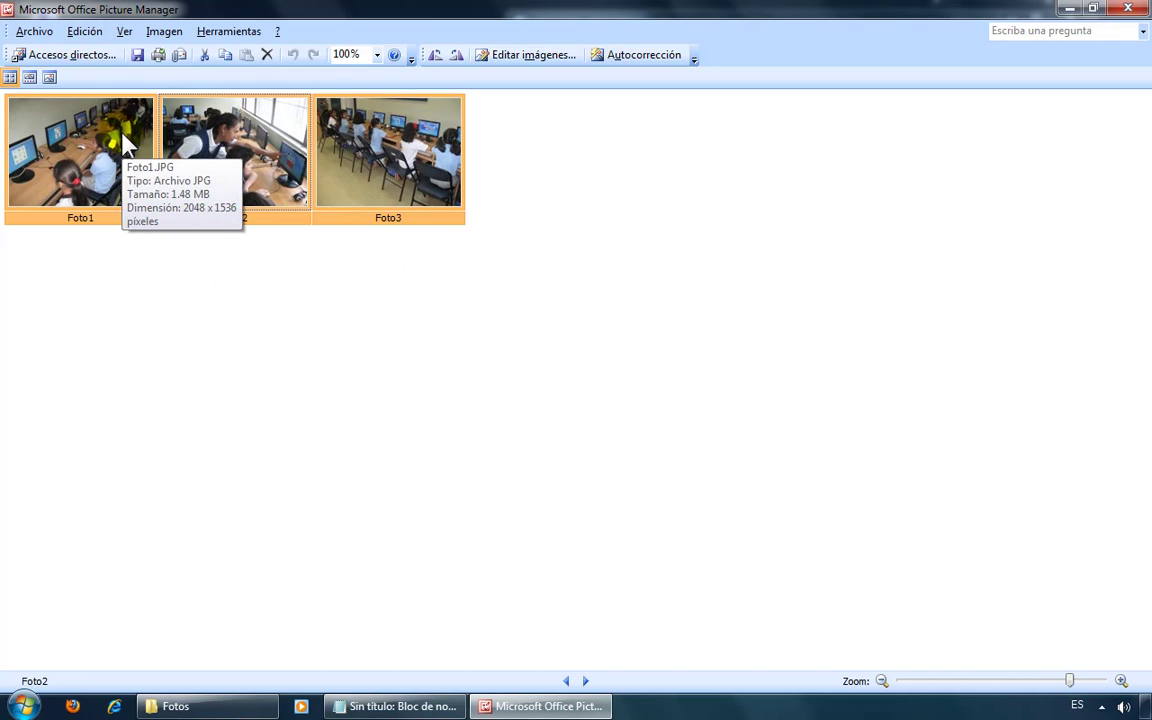
Export the three selected photos in PNG format, keeping their original location, file names and size
click(31, 33)
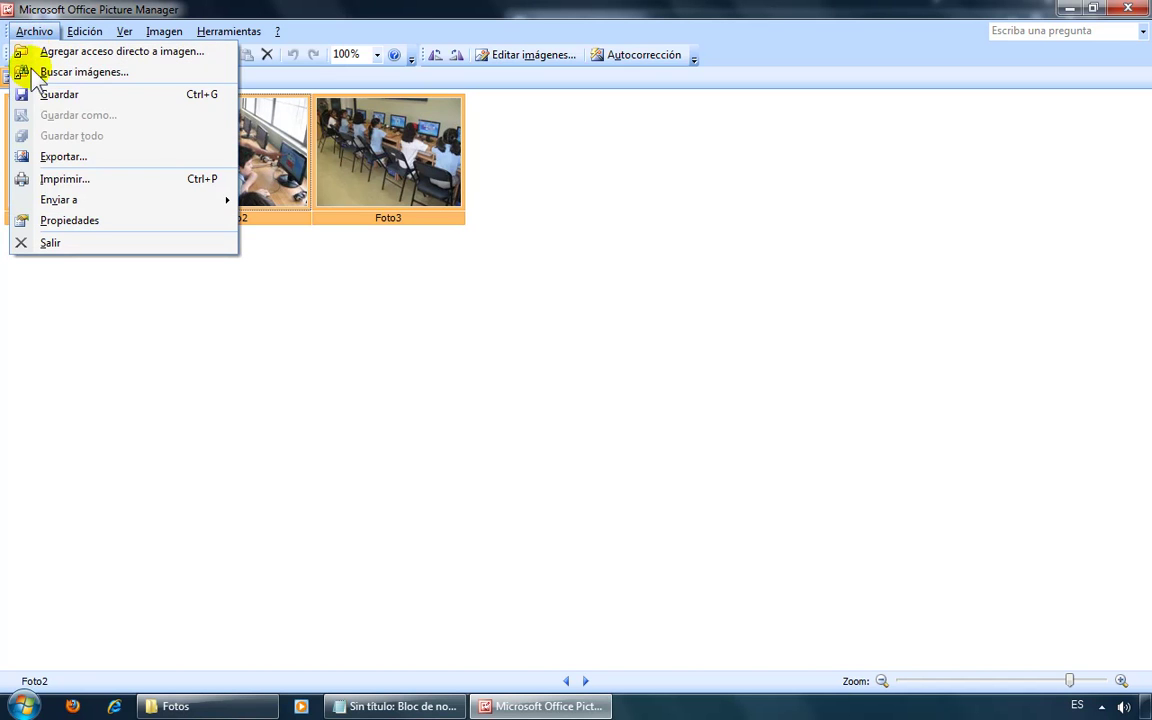
click(50, 160)
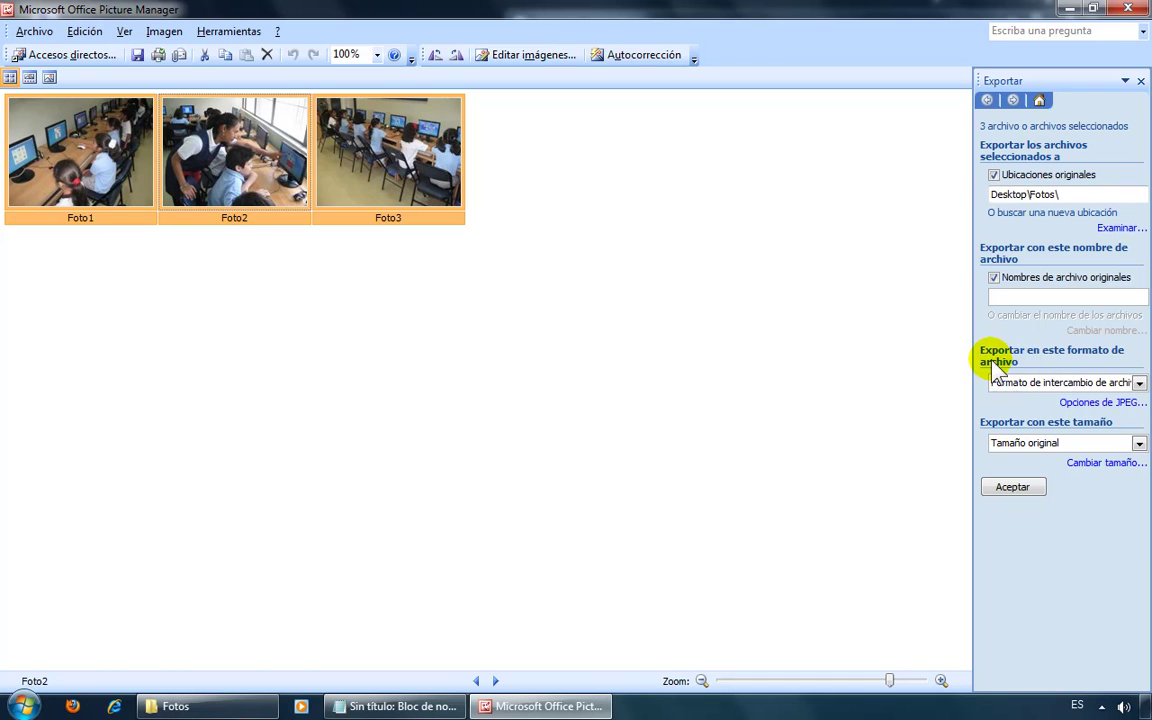
click(1066, 383)
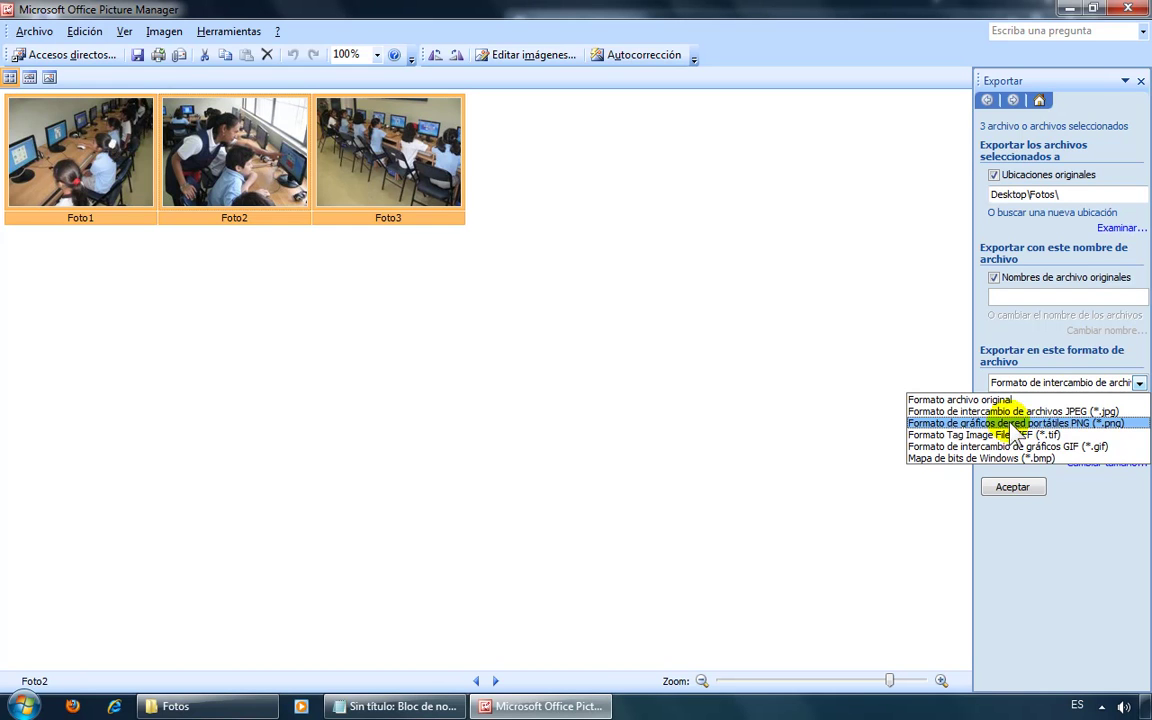
click(1087, 424)
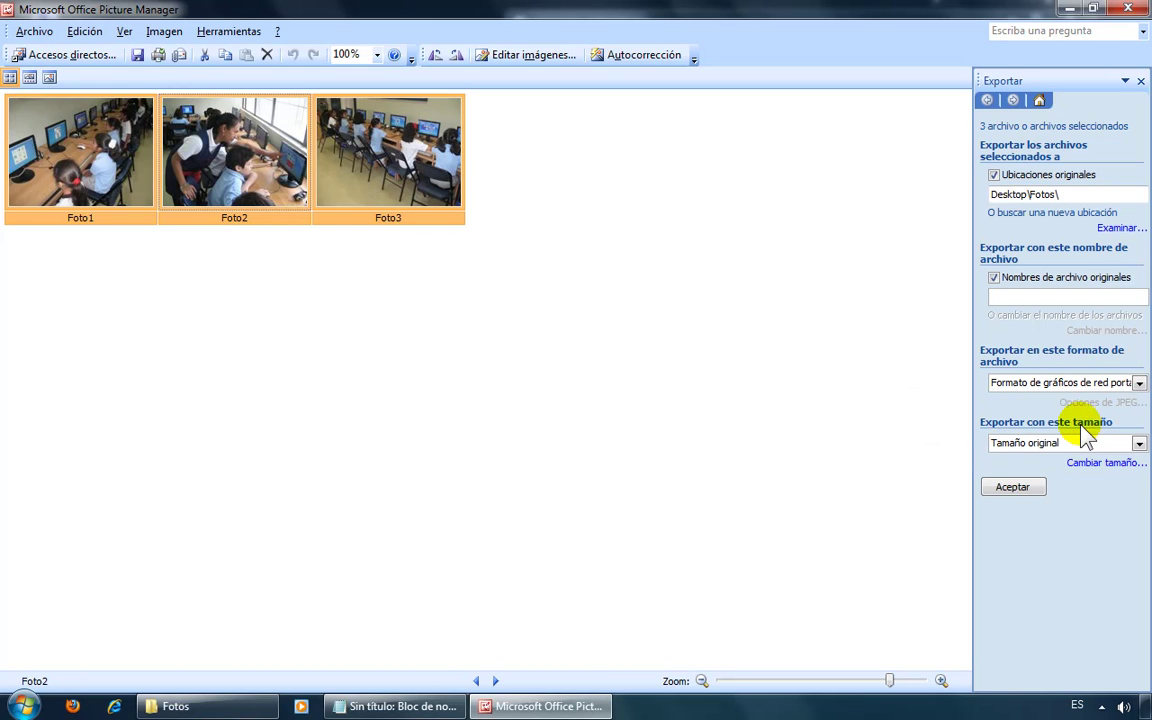
click(1012, 488)
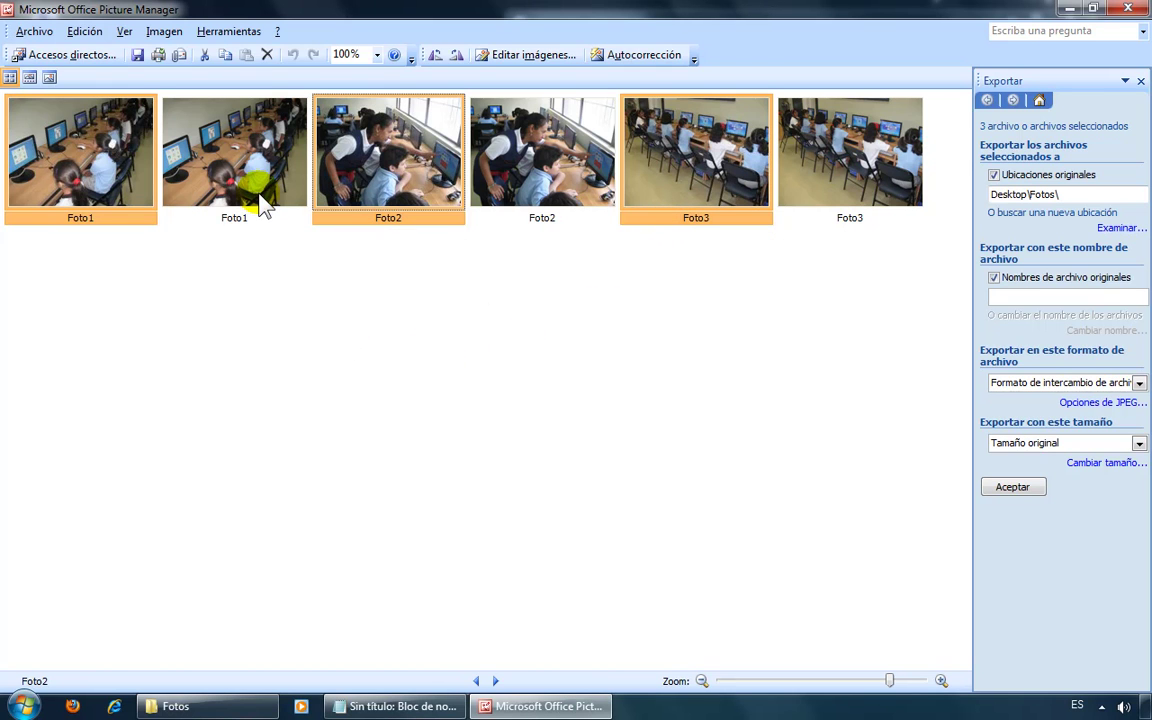
Check the file type of the exported copies of Foto1, Foto2 and Foto3, and close Picture Manager
mouse_move(263, 187)
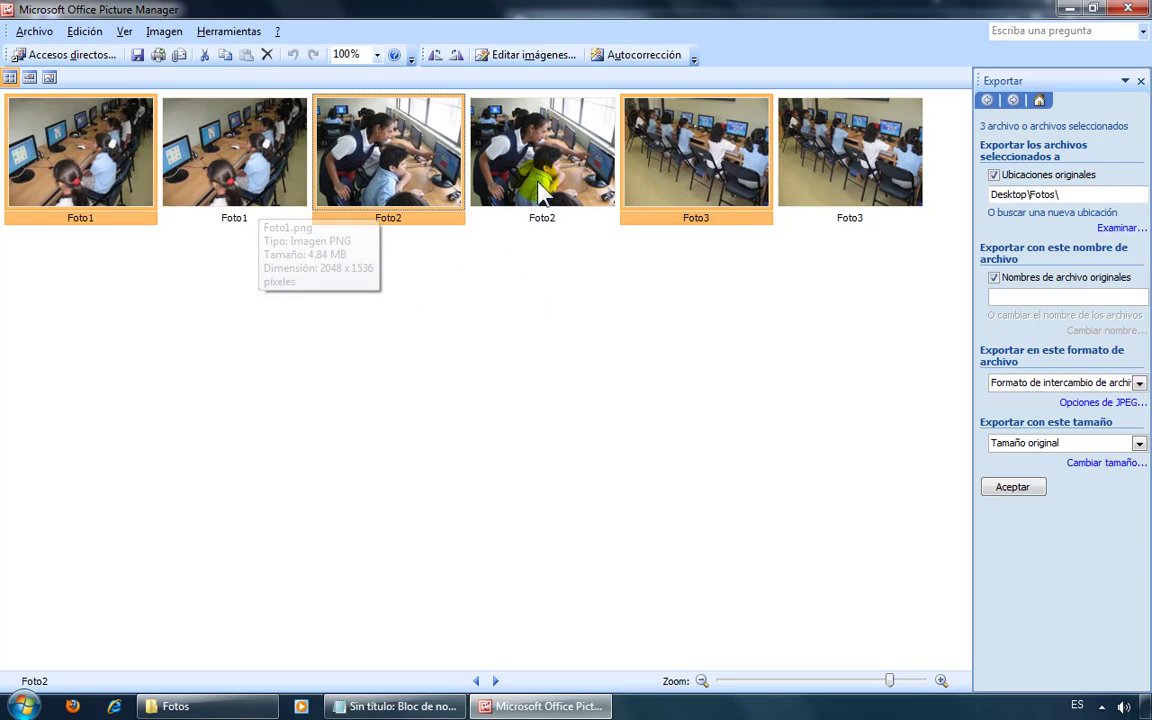
mouse_move(540, 187)
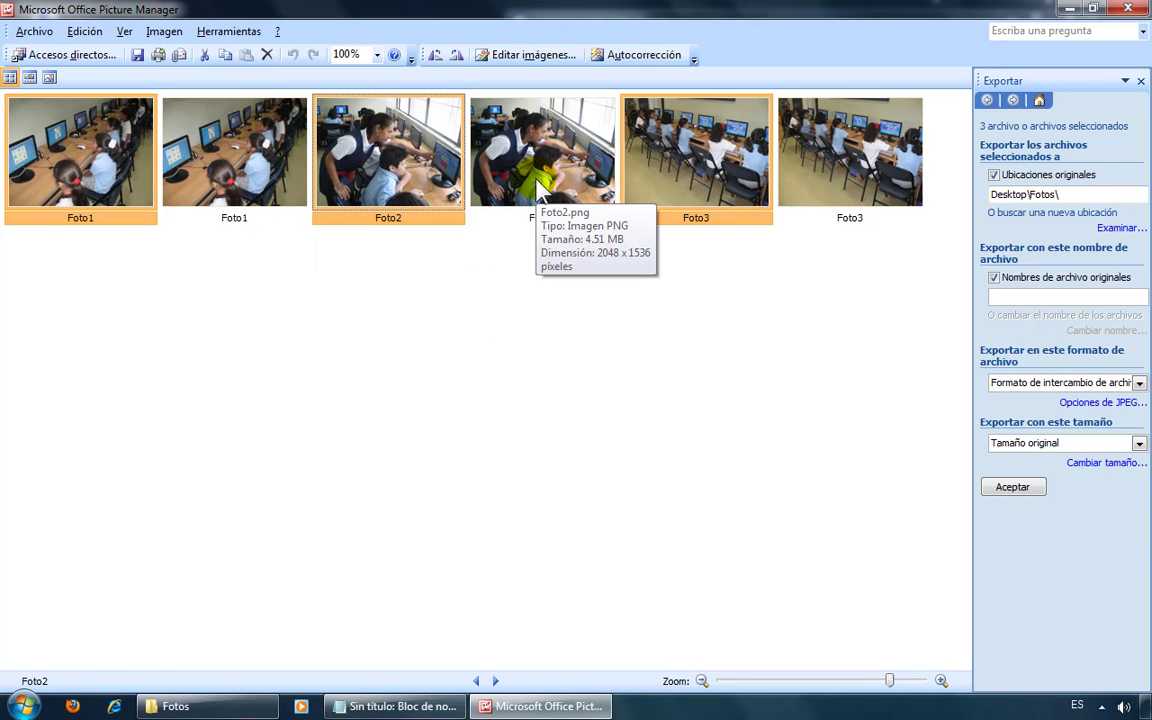
mouse_move(815, 200)
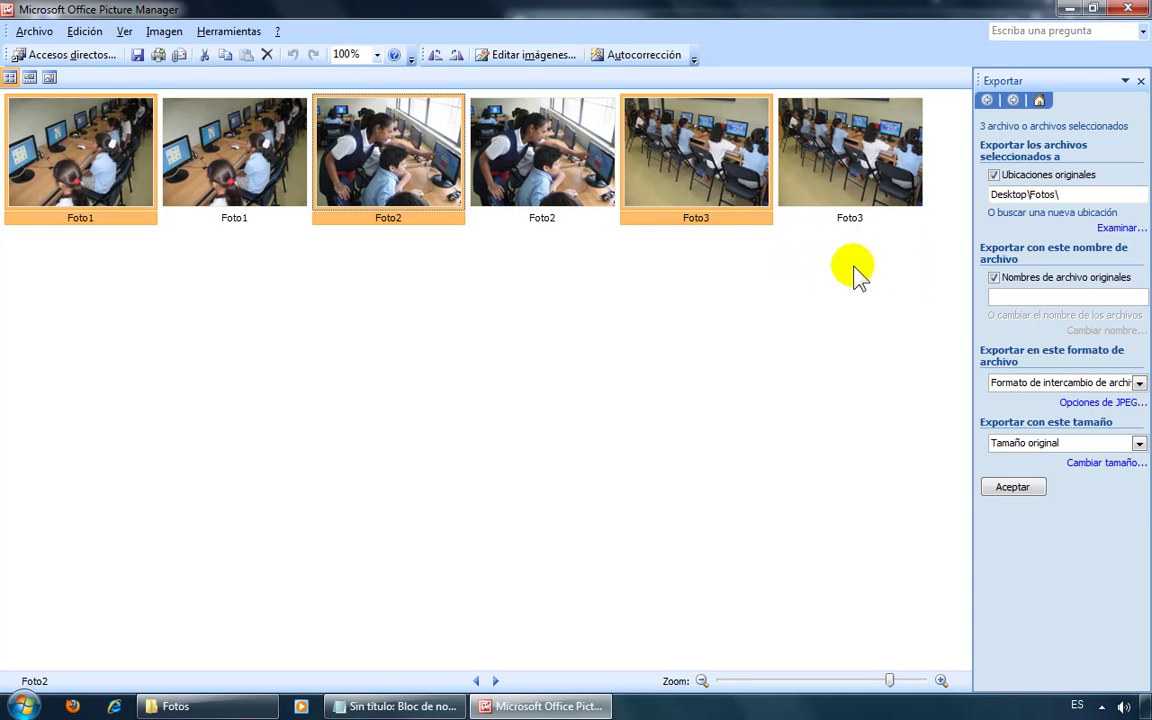
click(1127, 9)
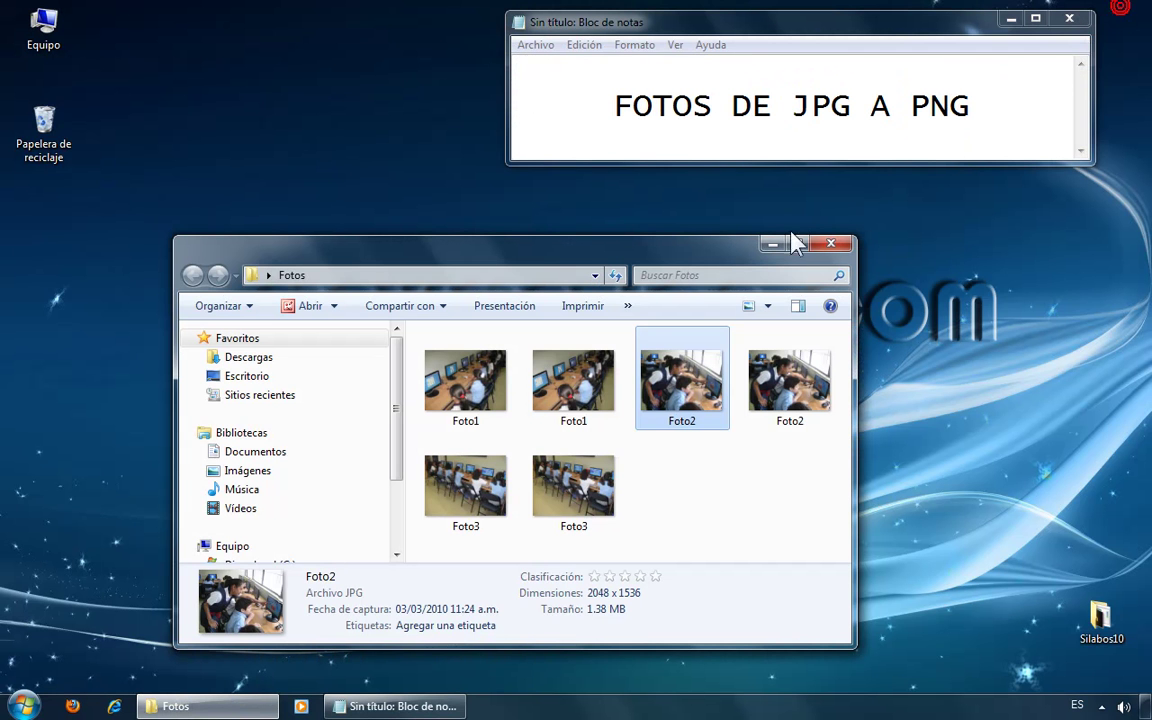
click(478, 388)
right_click(481, 390)
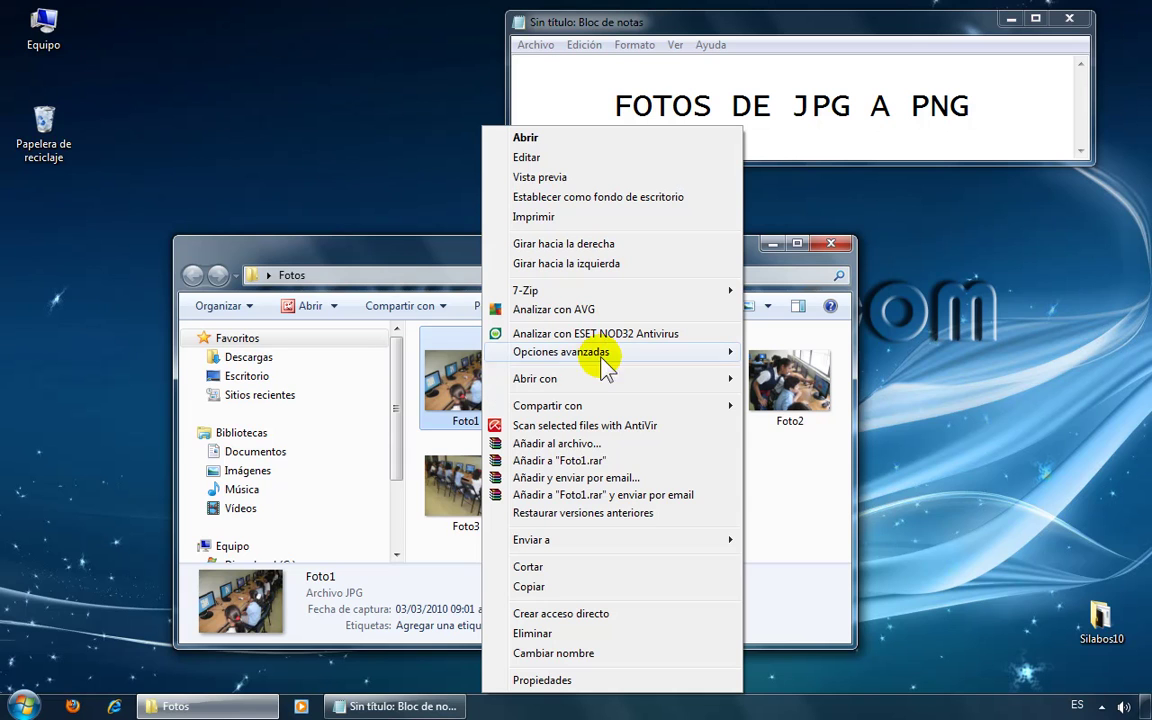
mouse_move(607, 378)
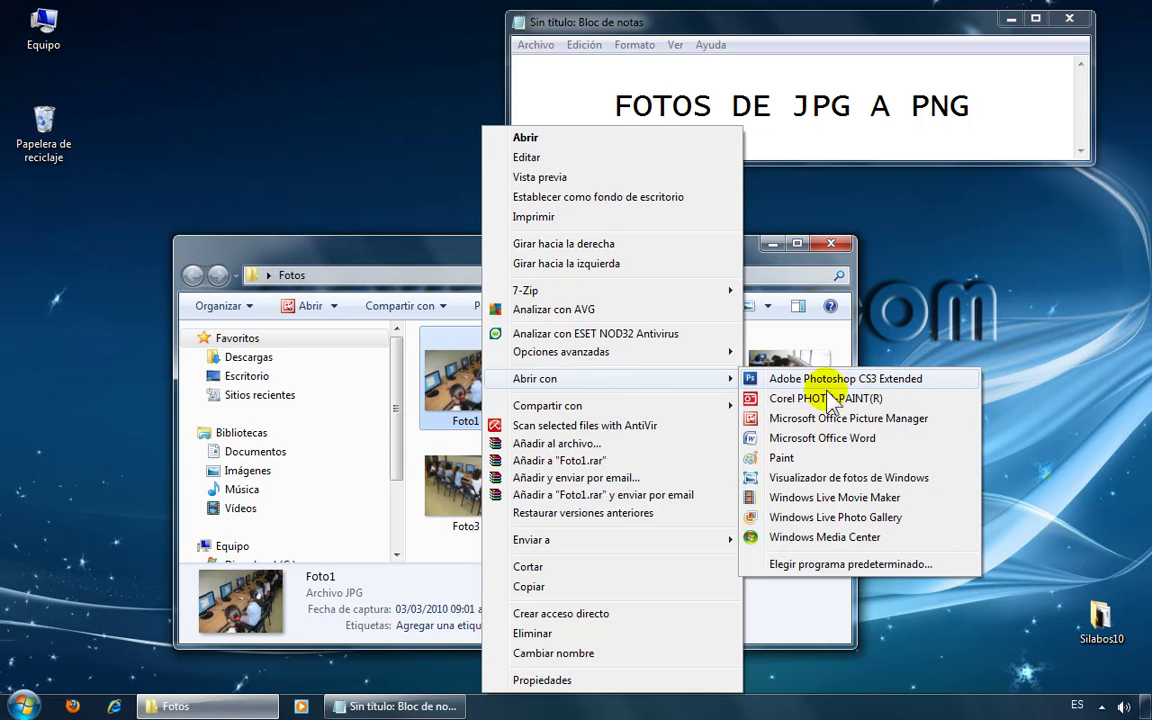
click(419, 251)
Permanently delete the PNG copies of Foto1, Foto2 and Foto3 from the Fotos folder
click(563, 394)
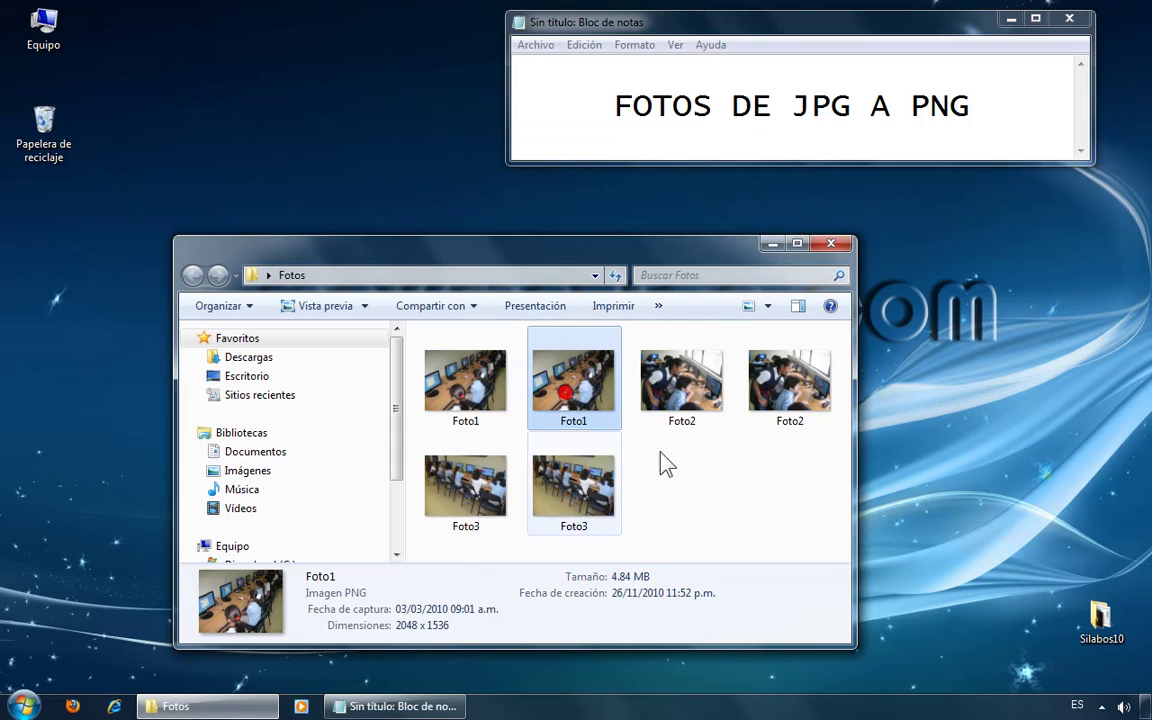
ctrl+click(806, 398)
ctrl+click(586, 495)
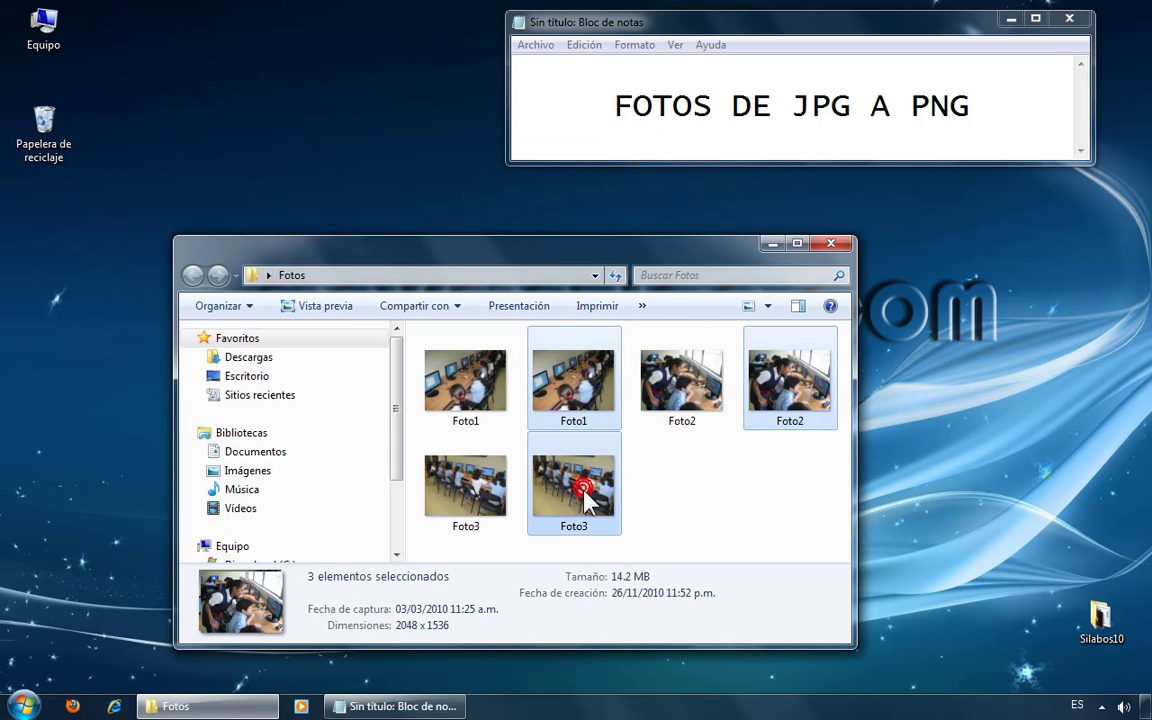
key(shift+Delete)
key(Return)
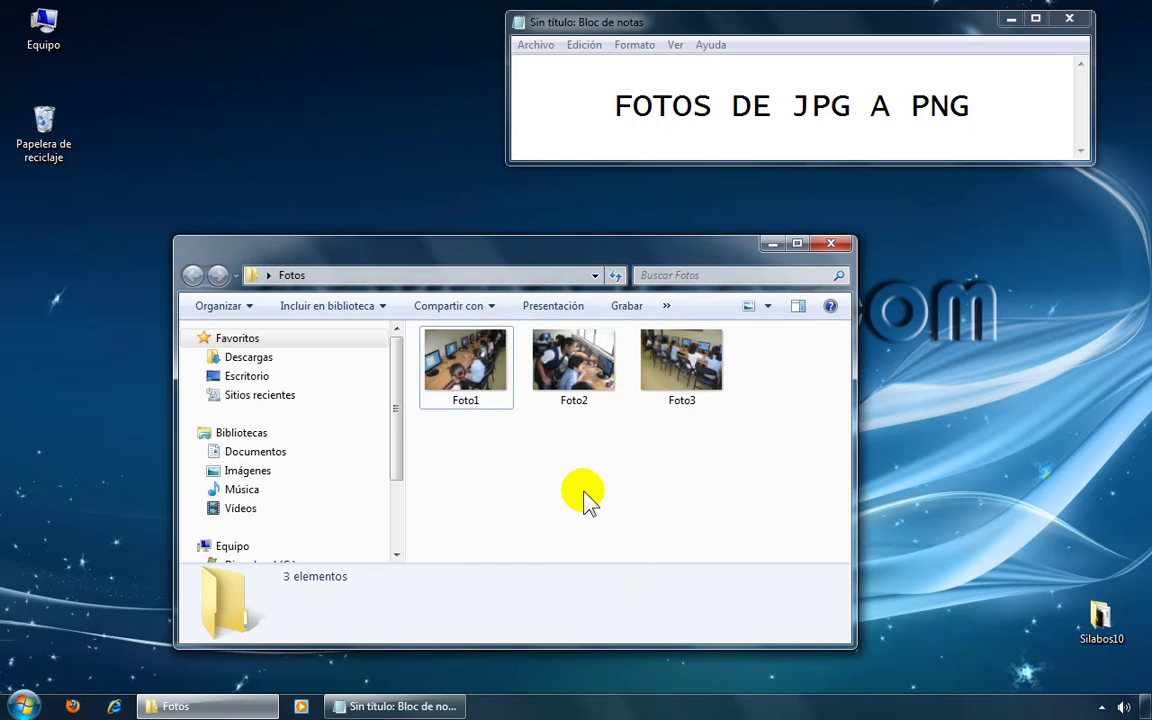
Open the Foto1 JPG from the Fotos folder in Paint
click(482, 386)
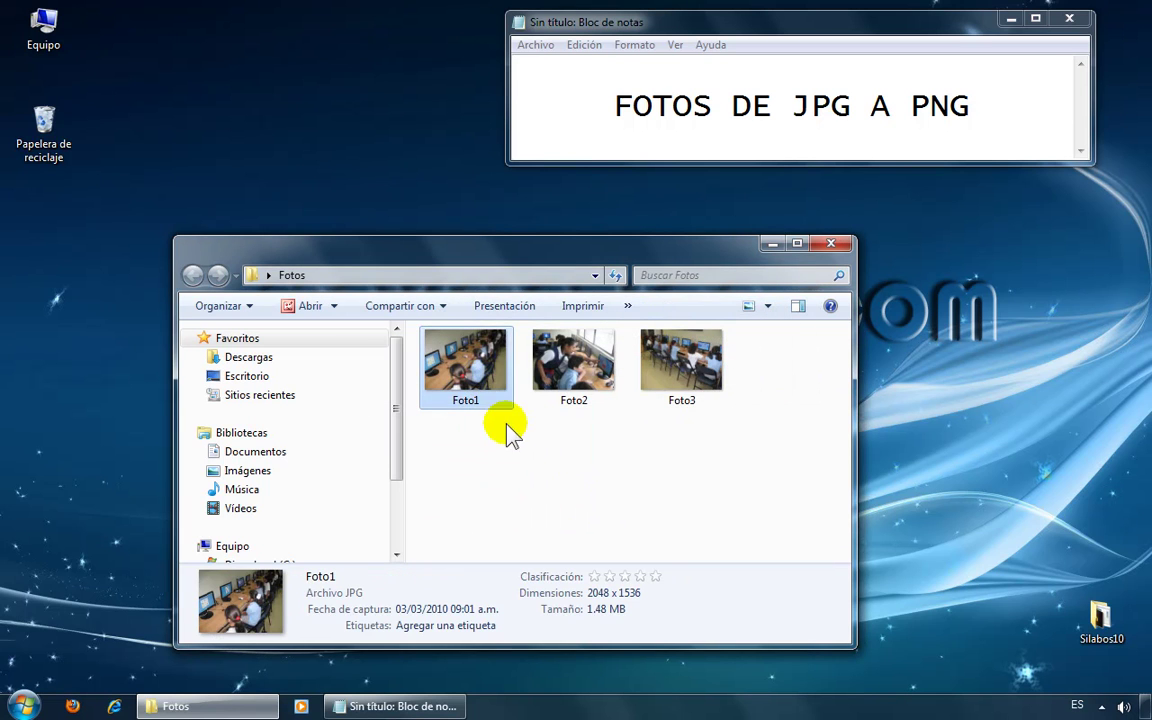
right_click(484, 372)
mouse_move(538, 380)
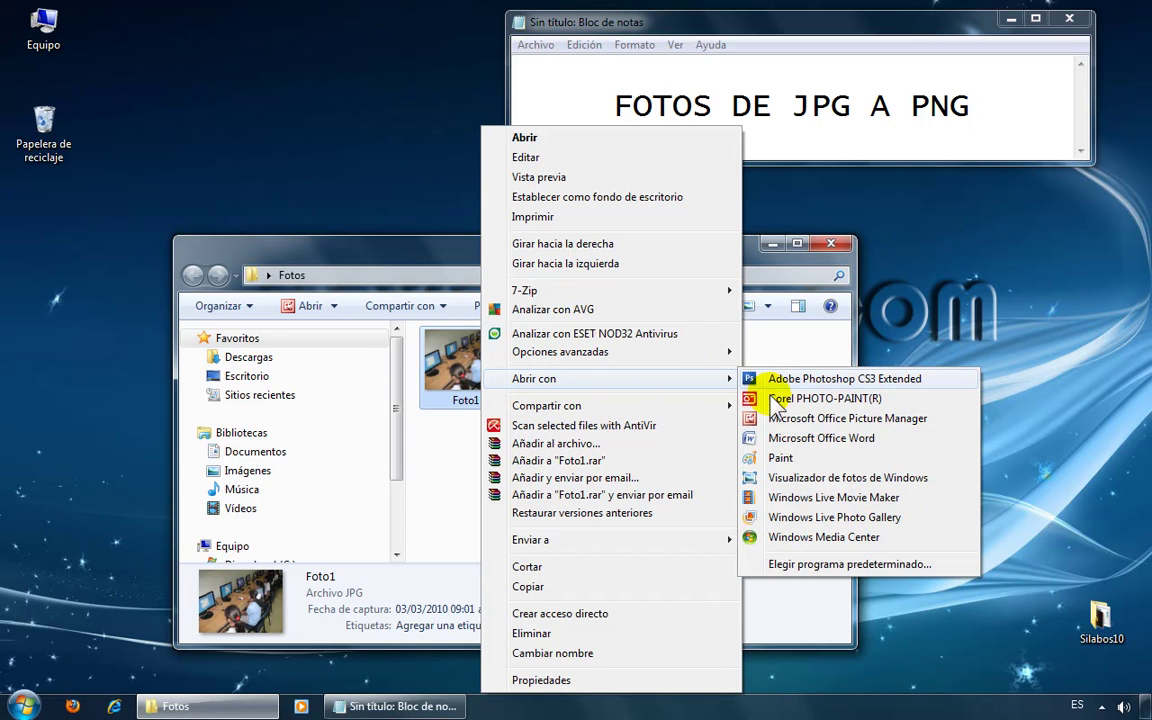
click(780, 458)
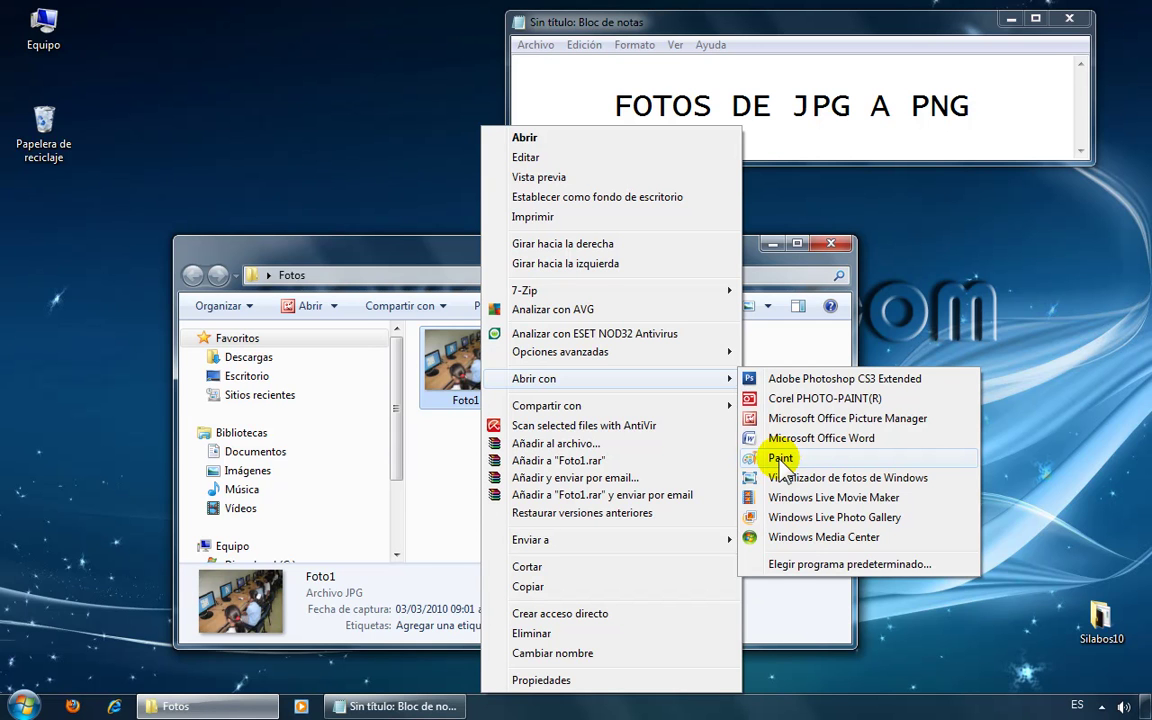
click(780, 458)
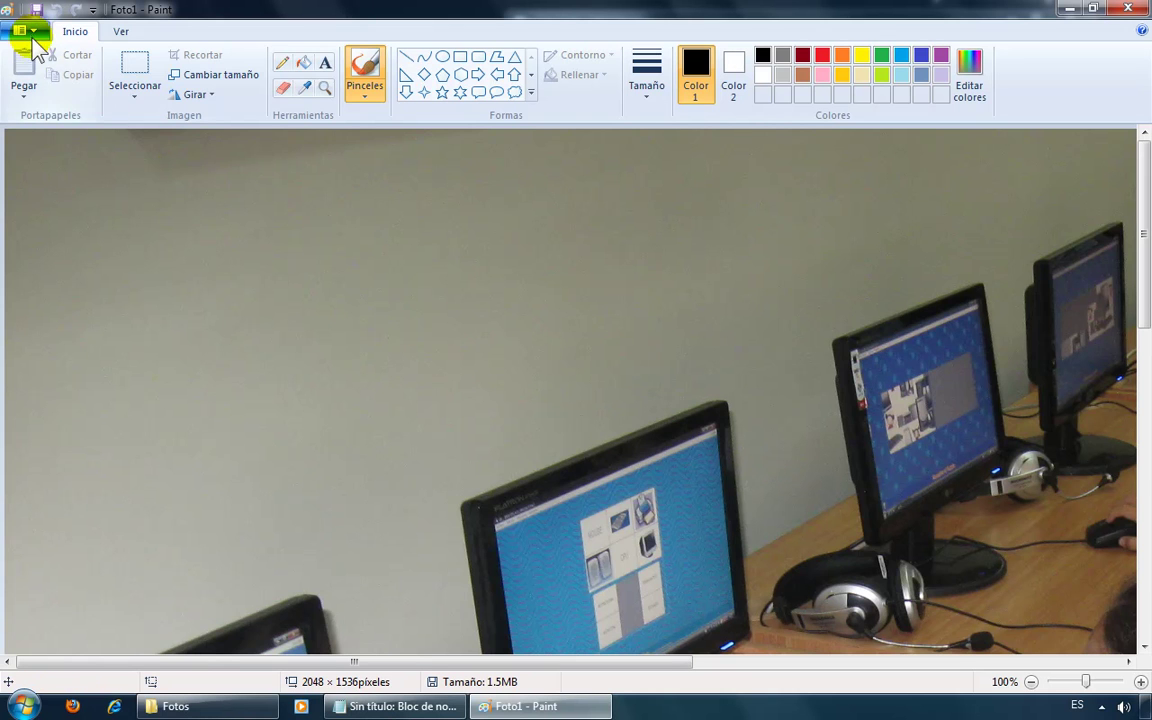
Save Foto1 in PNG format in the Fotos folder, close Paint and check the new copy's file type
click(30, 34)
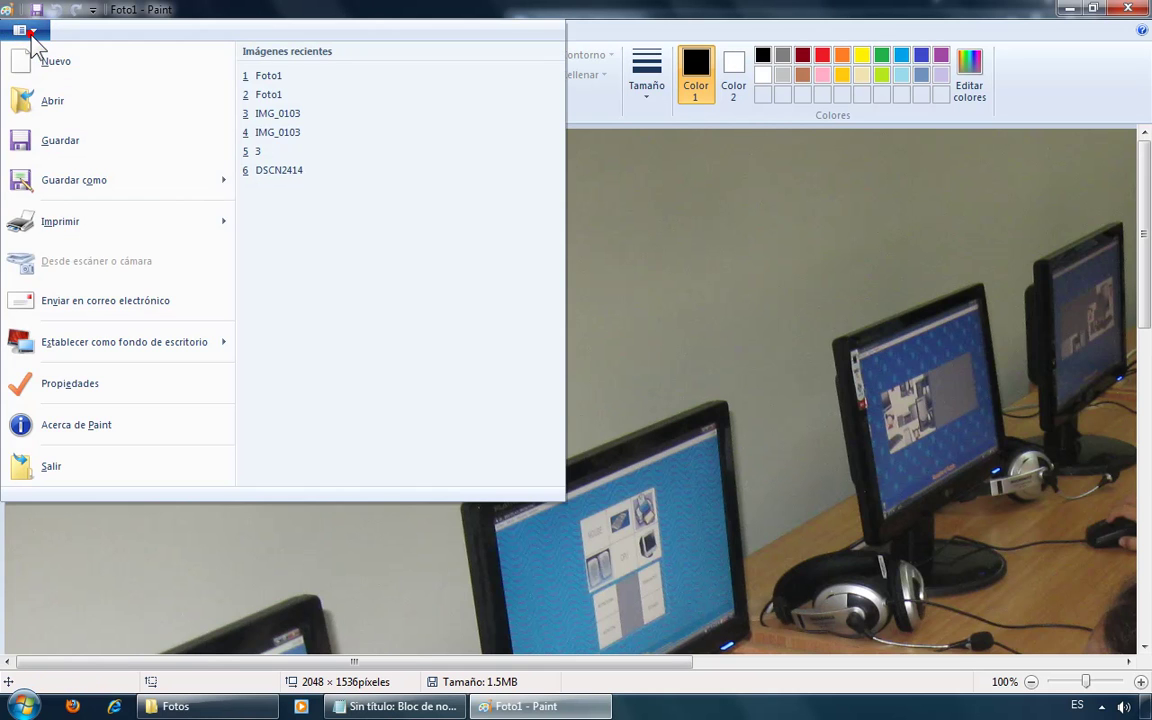
click(31, 185)
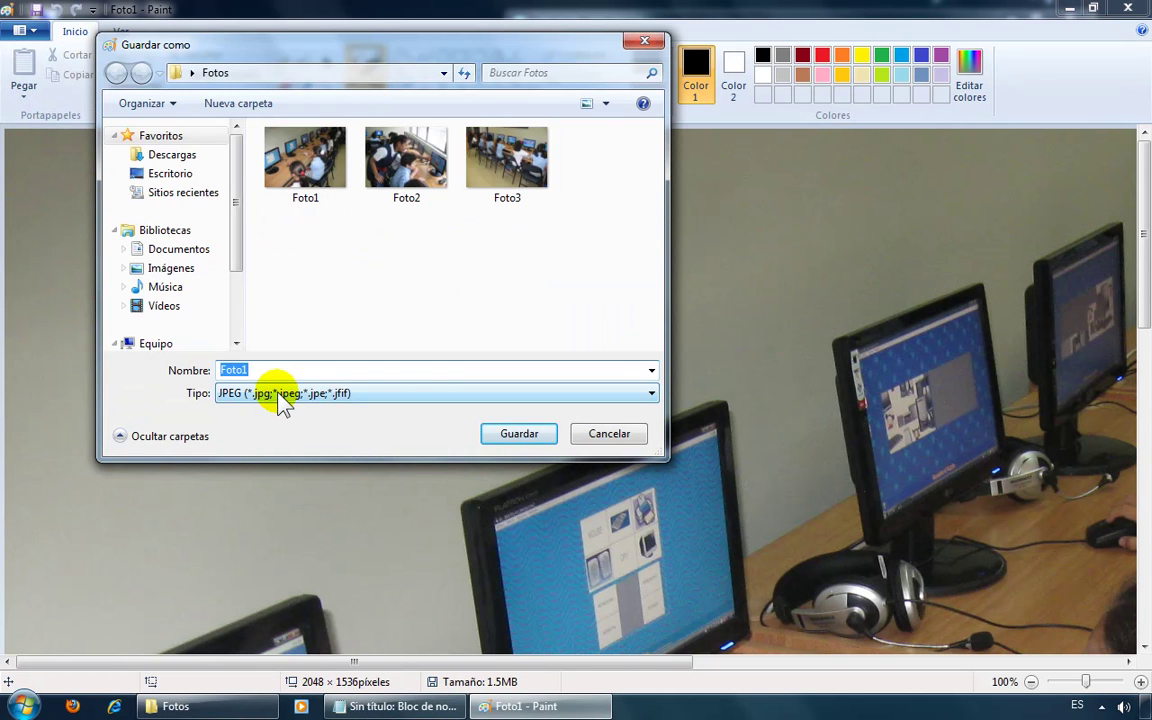
click(278, 394)
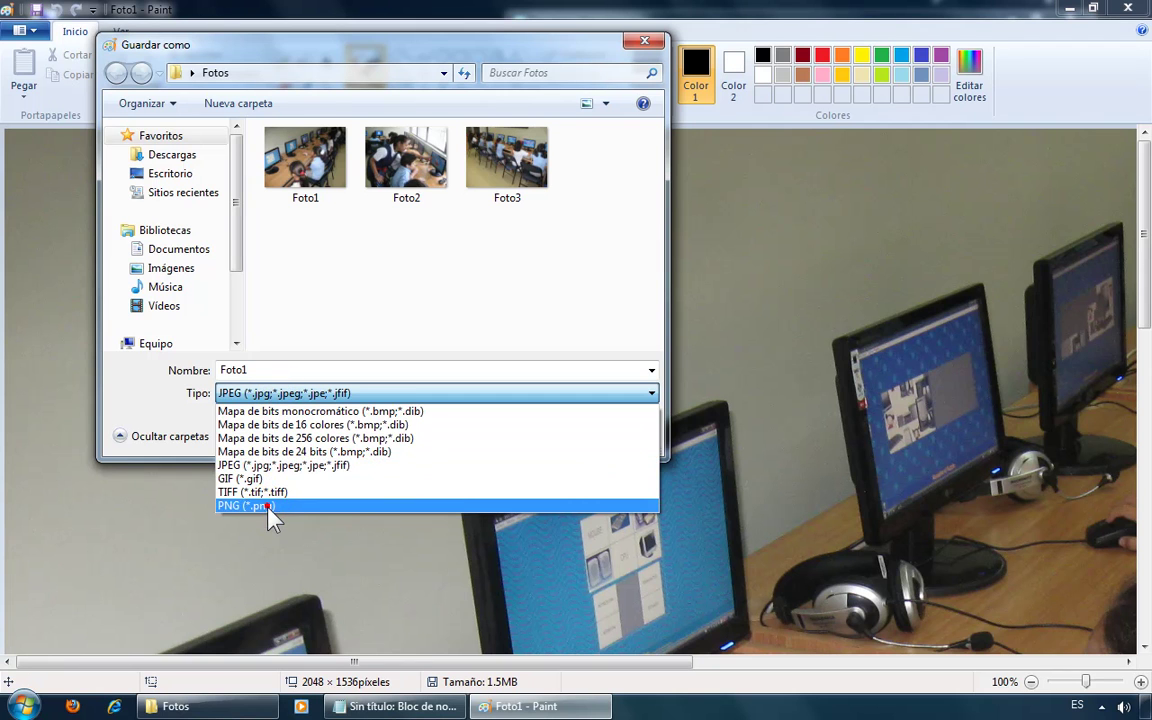
click(268, 505)
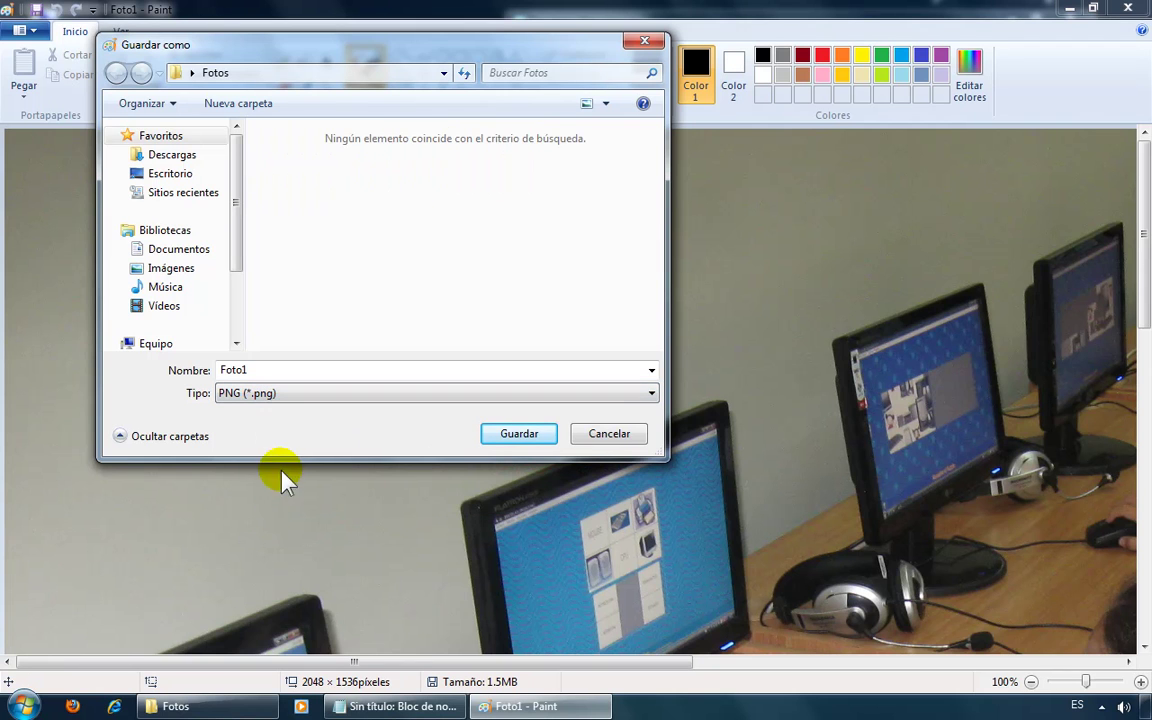
click(519, 434)
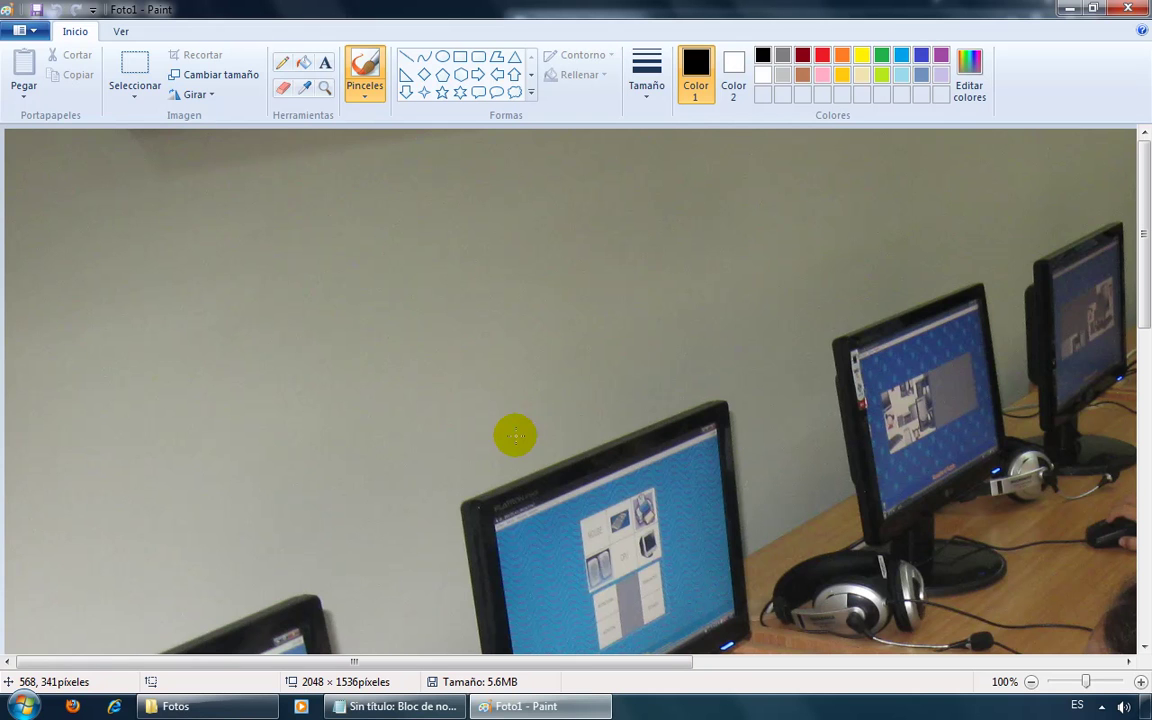
click(1130, 12)
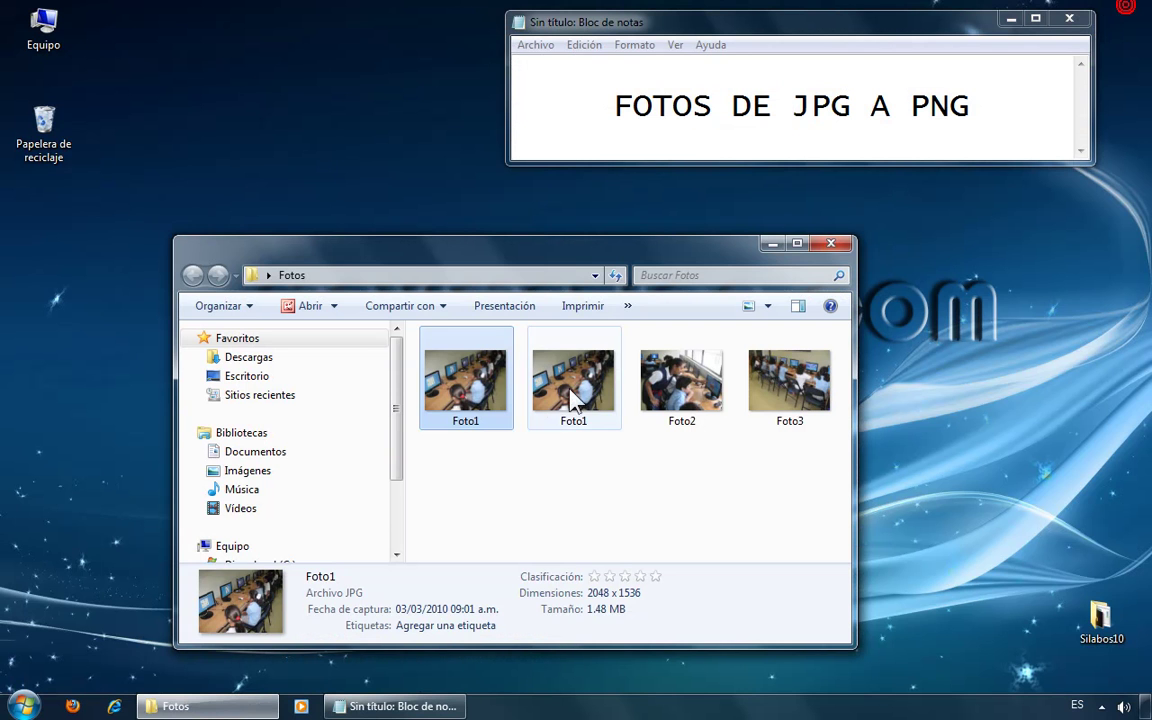
click(558, 420)
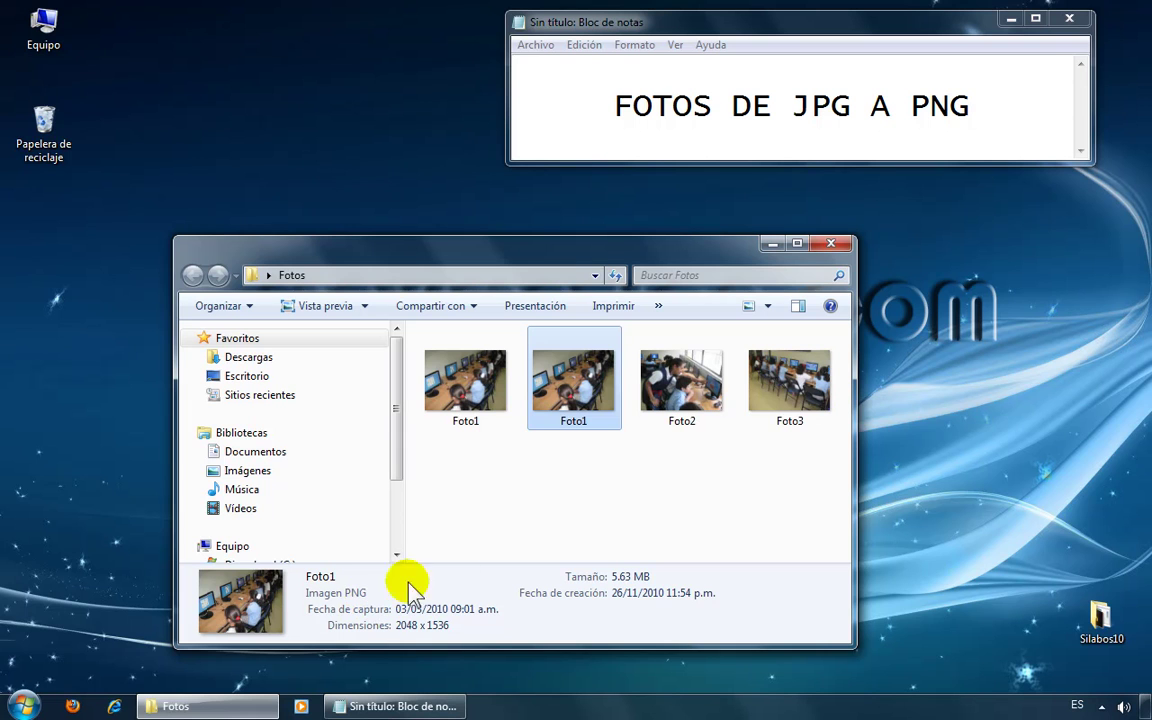
Open the Foto2 JPG from the Fotos folder in Paint
click(706, 412)
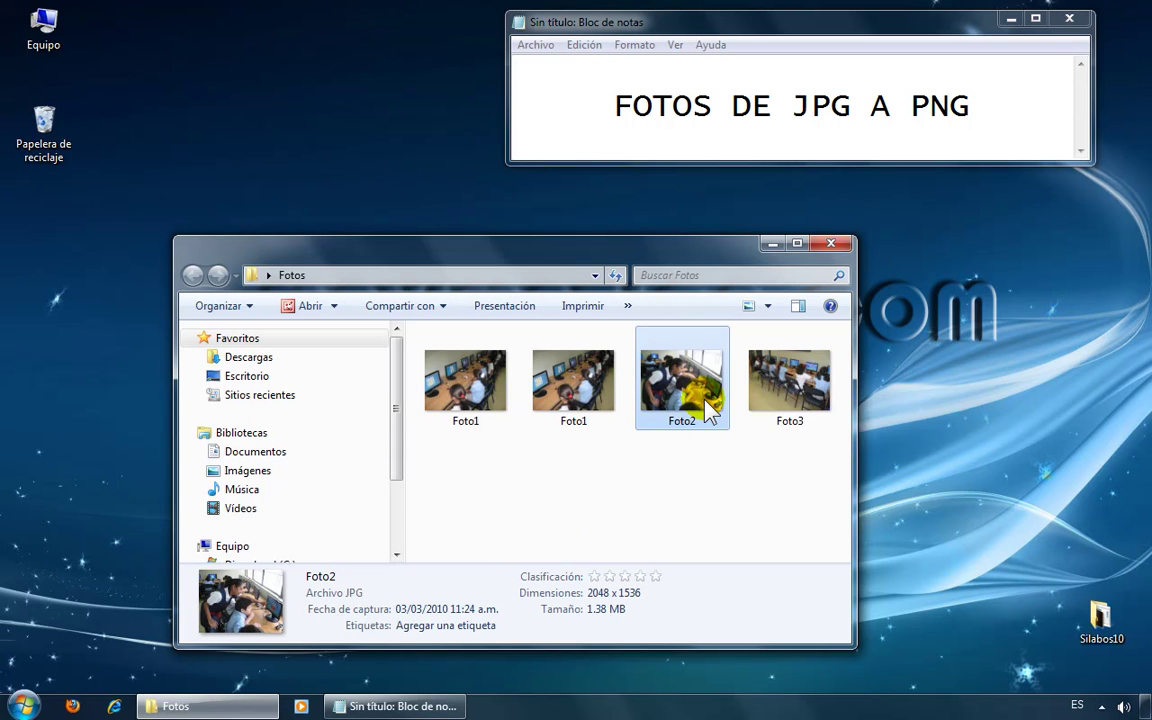
right_click(705, 400)
click(774, 382)
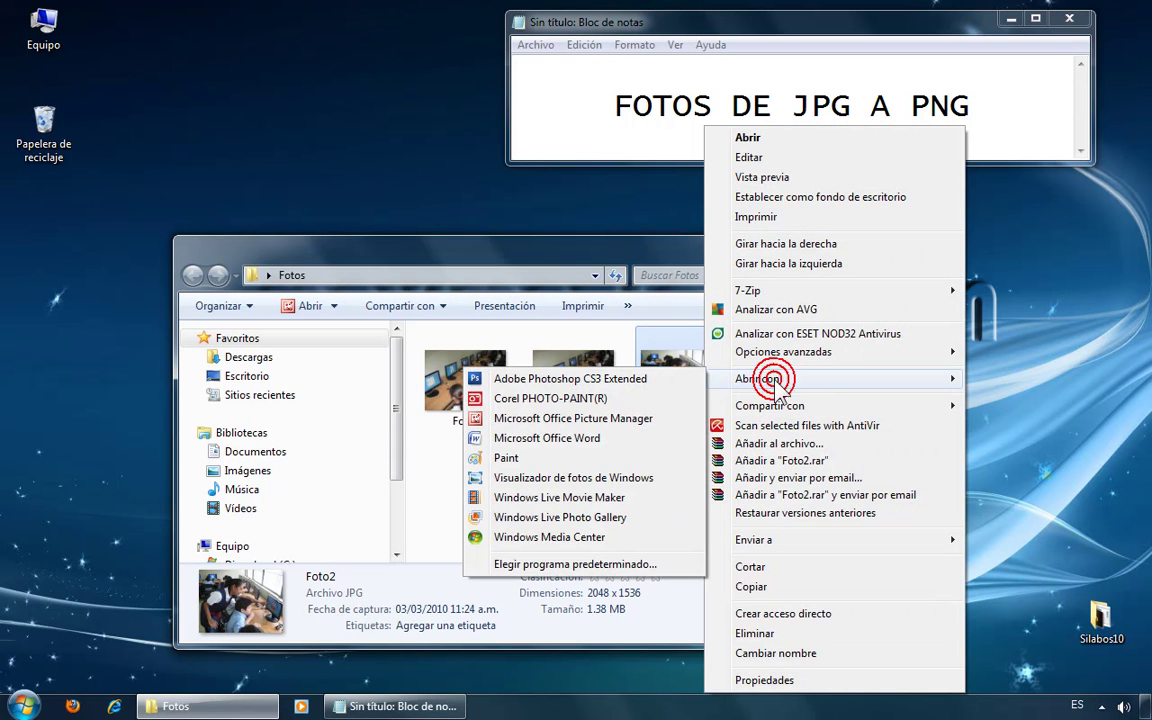
click(518, 462)
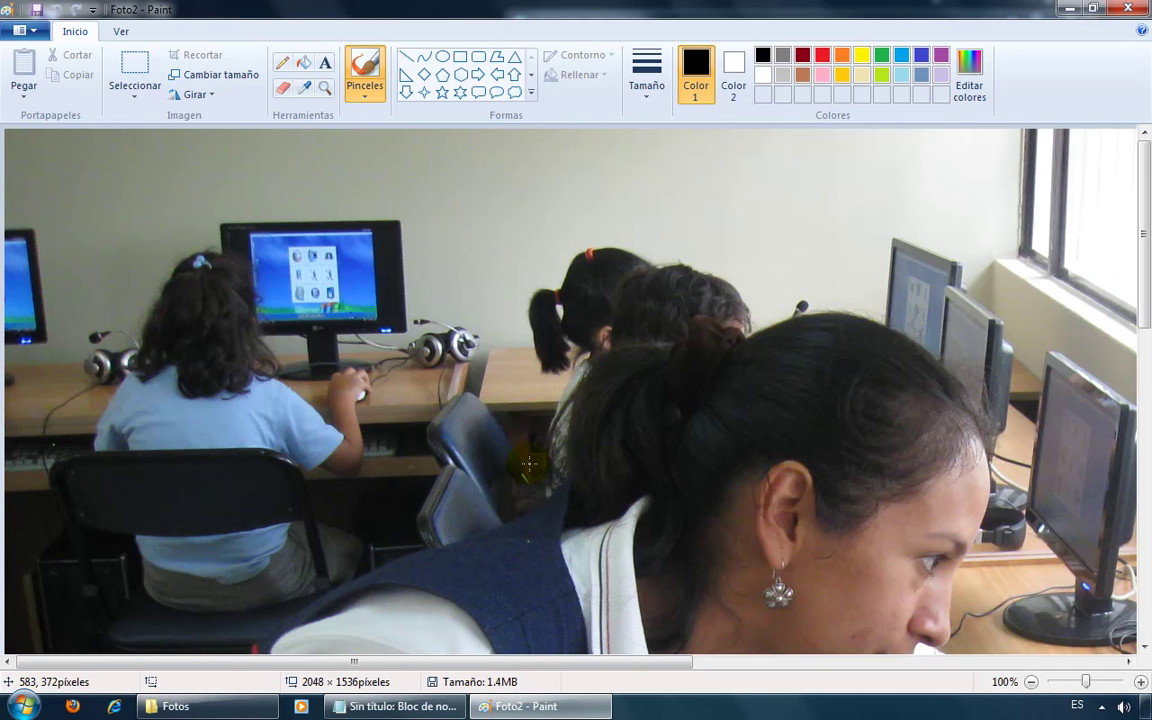
Save Foto2 in PNG format in the Fotos folder, close Paint and check the new copy's file type
click(30, 33)
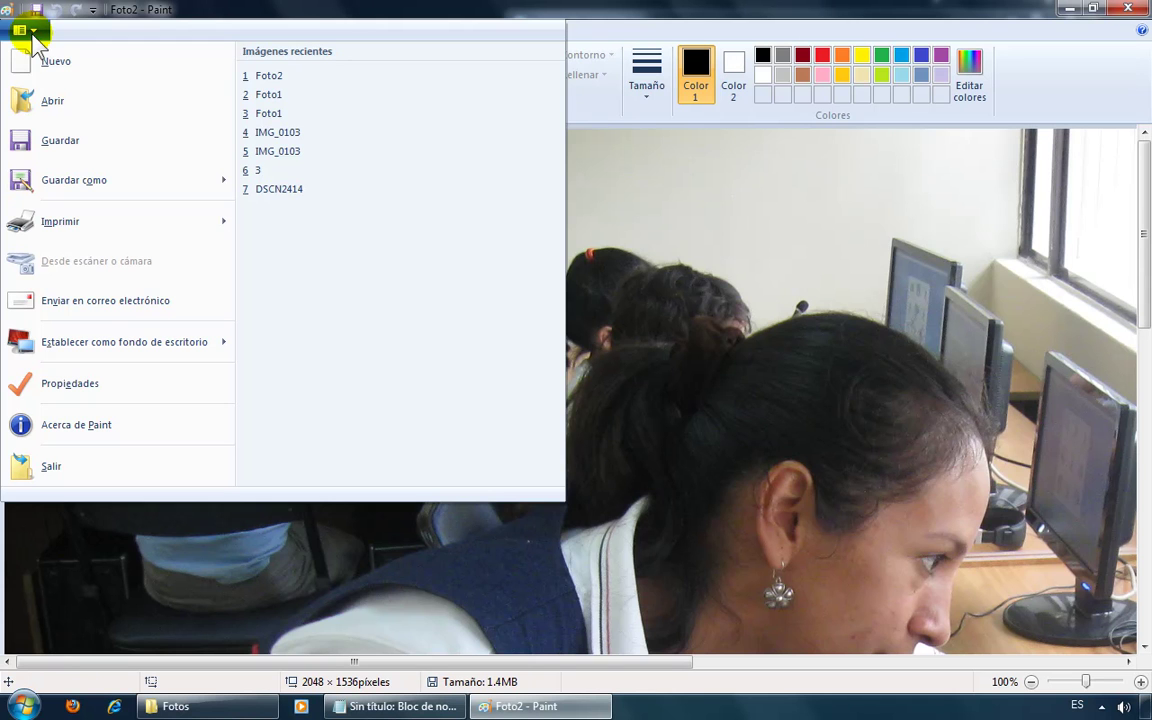
click(60, 182)
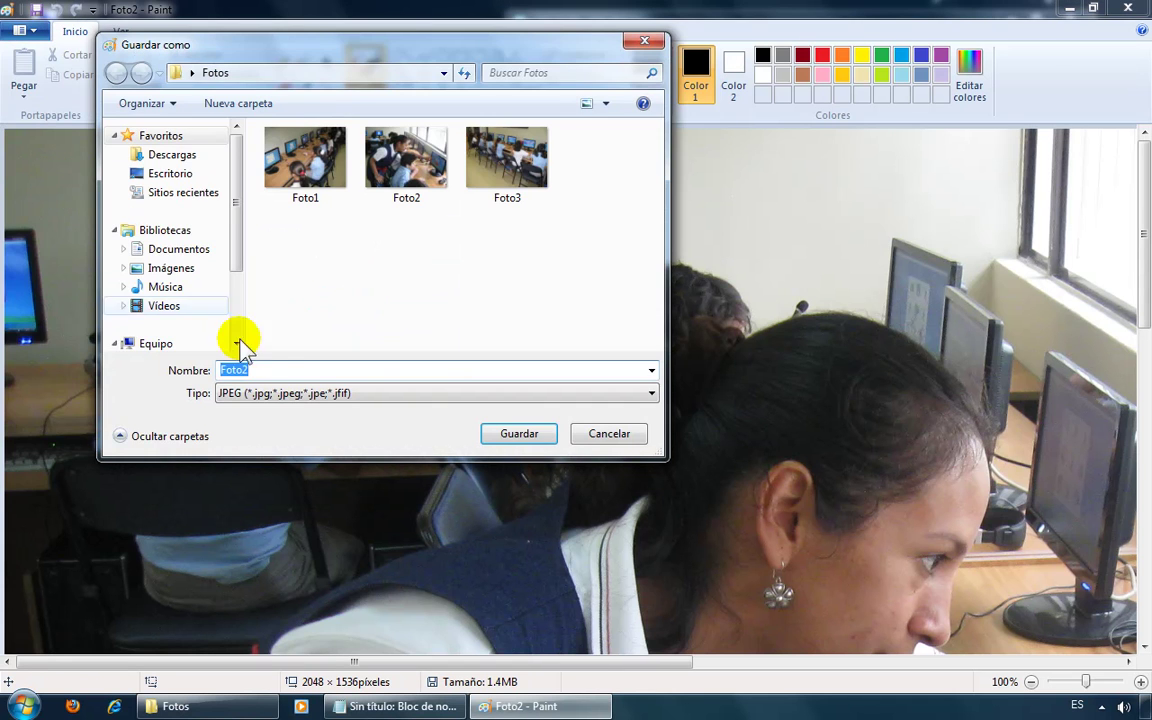
click(296, 395)
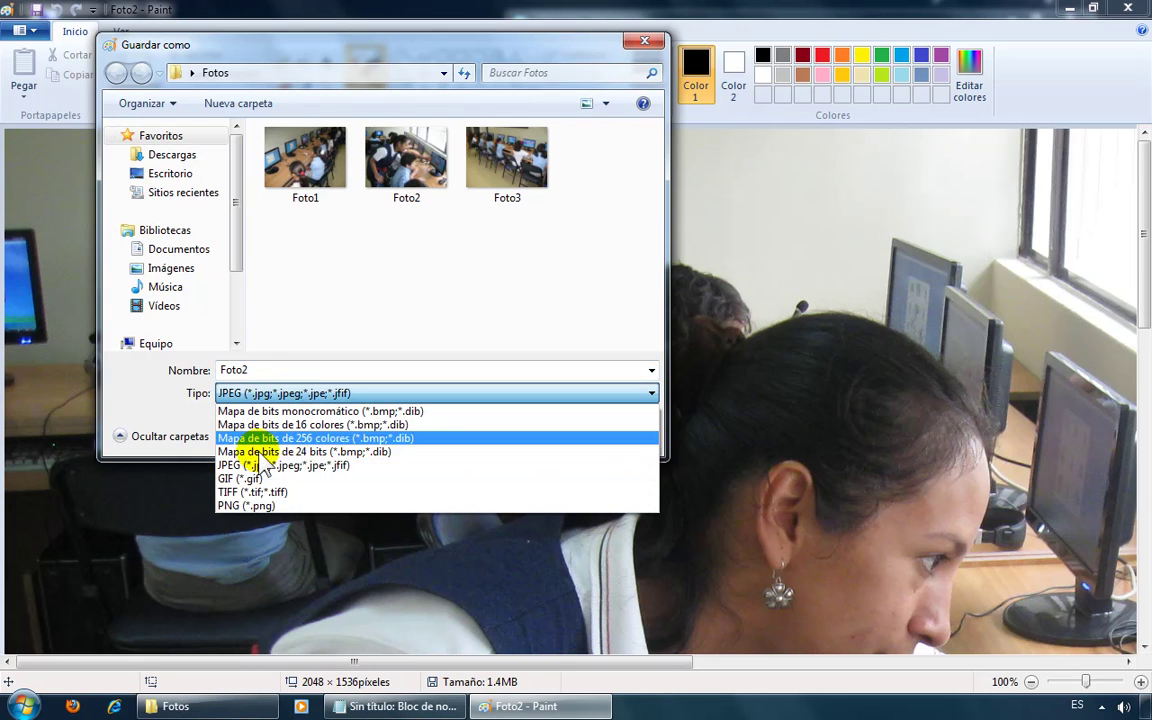
click(258, 506)
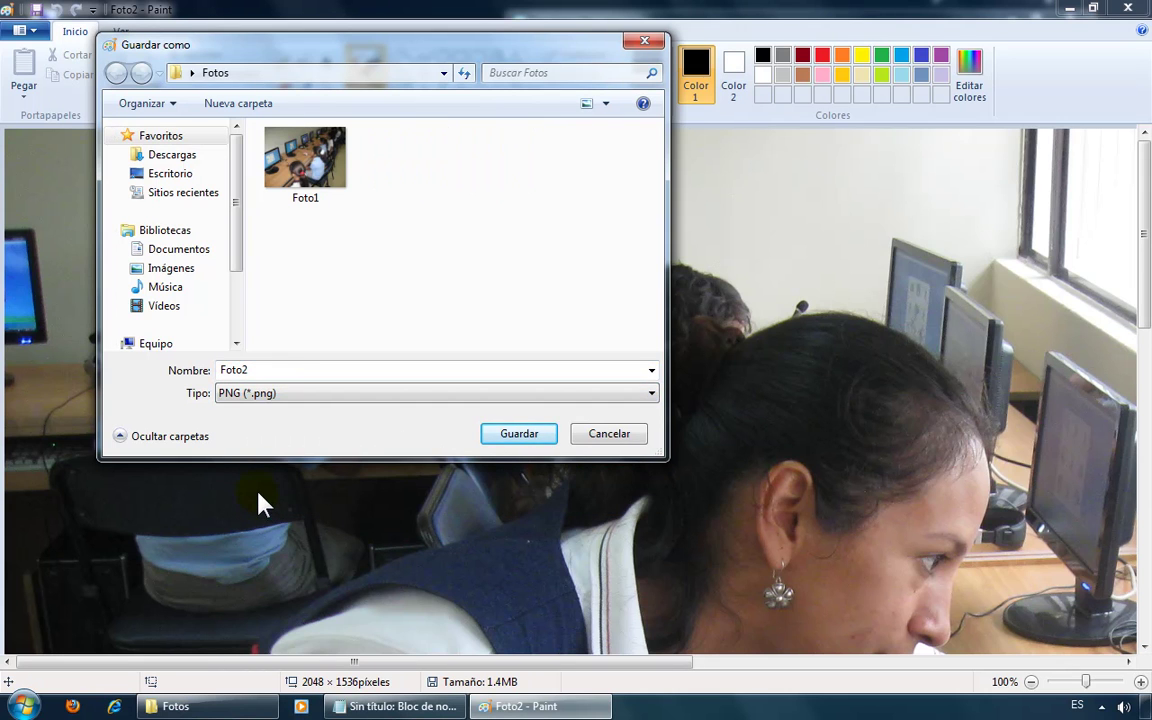
click(503, 431)
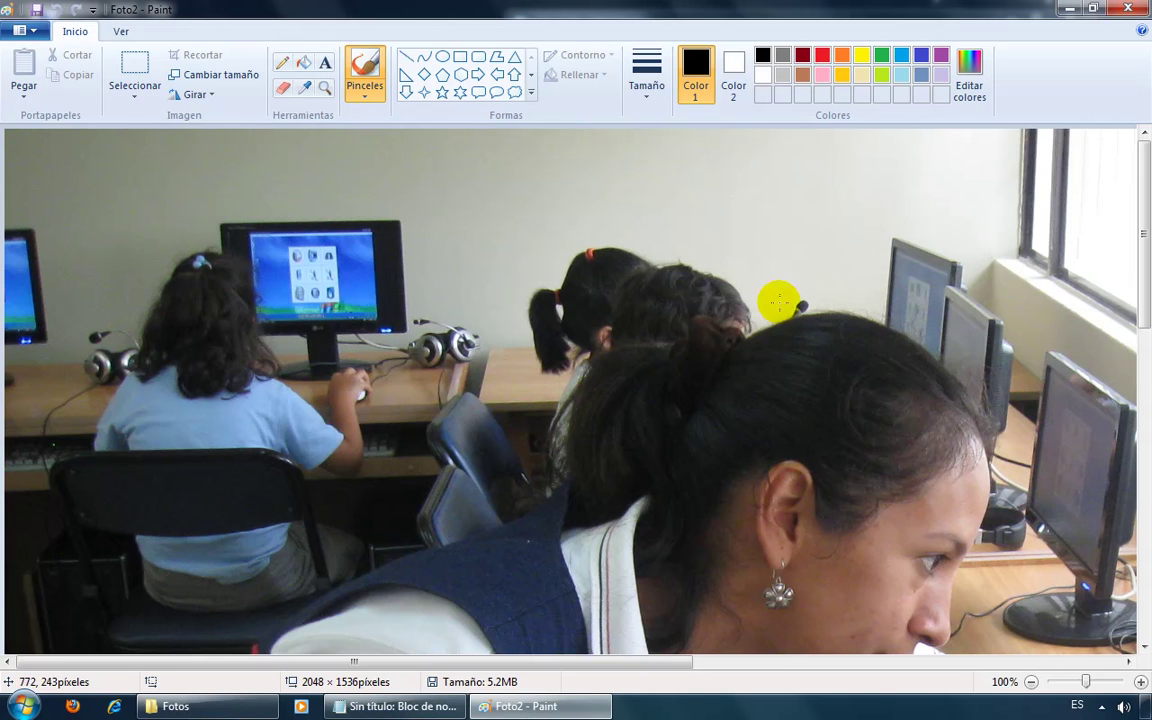
click(1128, 9)
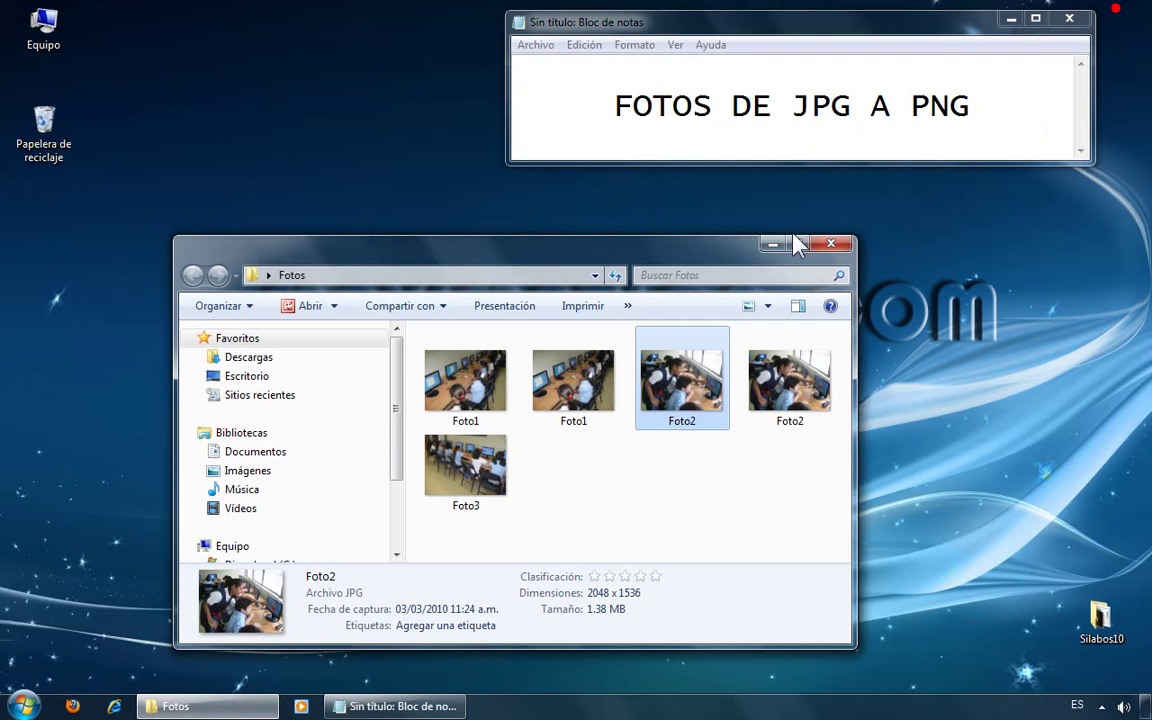
click(787, 393)
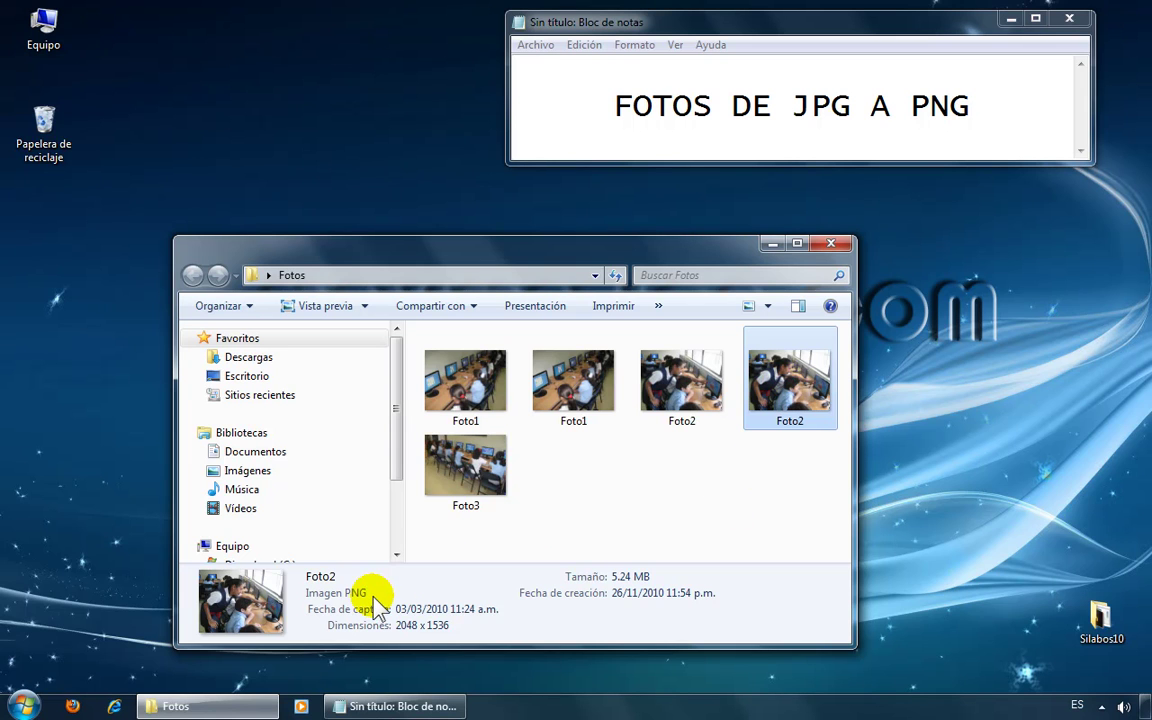
Delete the PNG copies of Foto1 and Foto2 from the Fotos folder
click(578, 412)
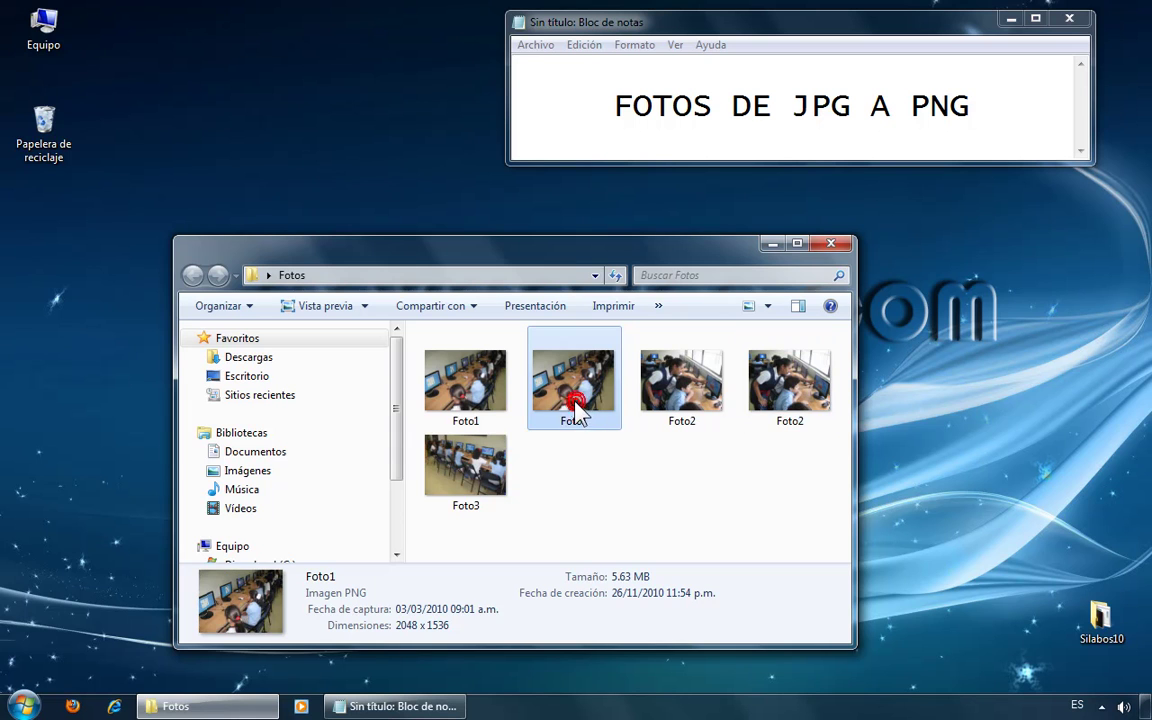
ctrl+click(780, 420)
key(Delete)
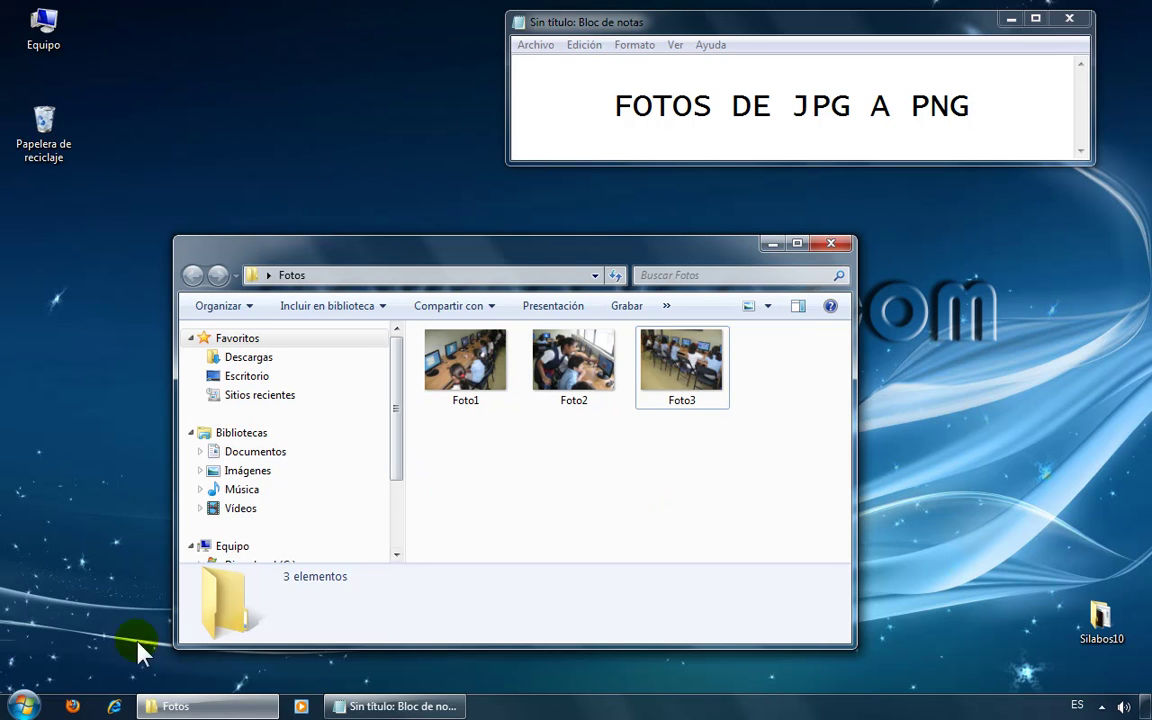
Search the installed programs for "power" and launch Microsoft Office PowerPoint 2007
click(24, 706)
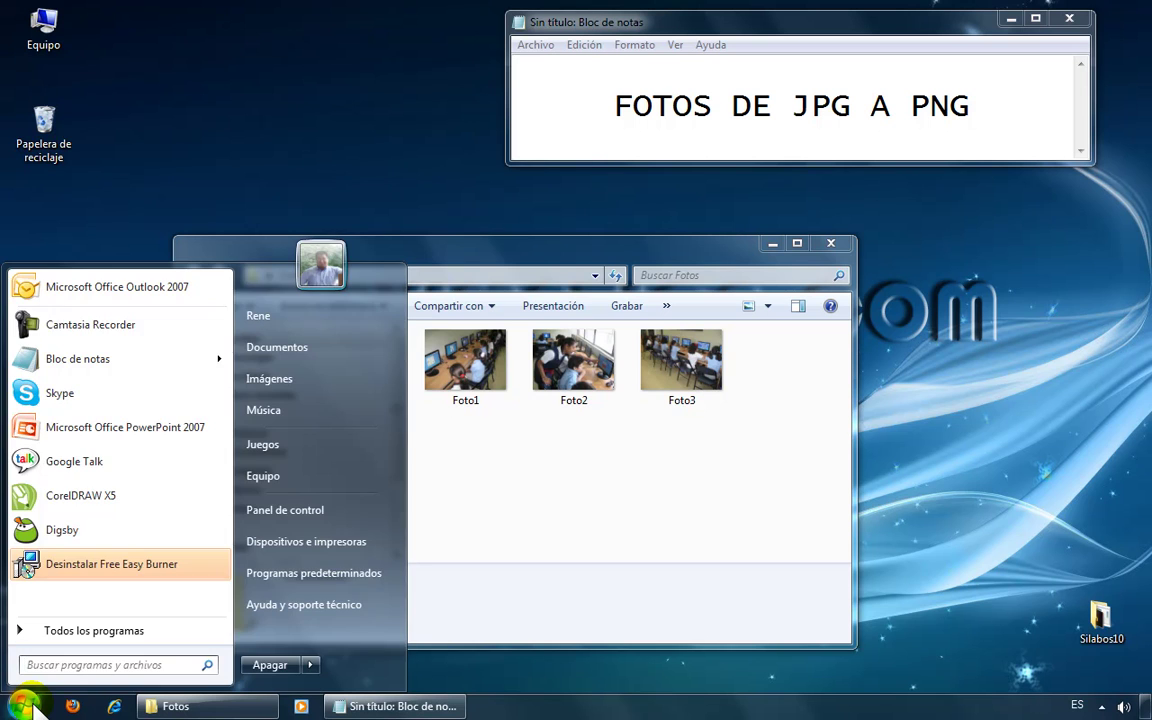
text(power)
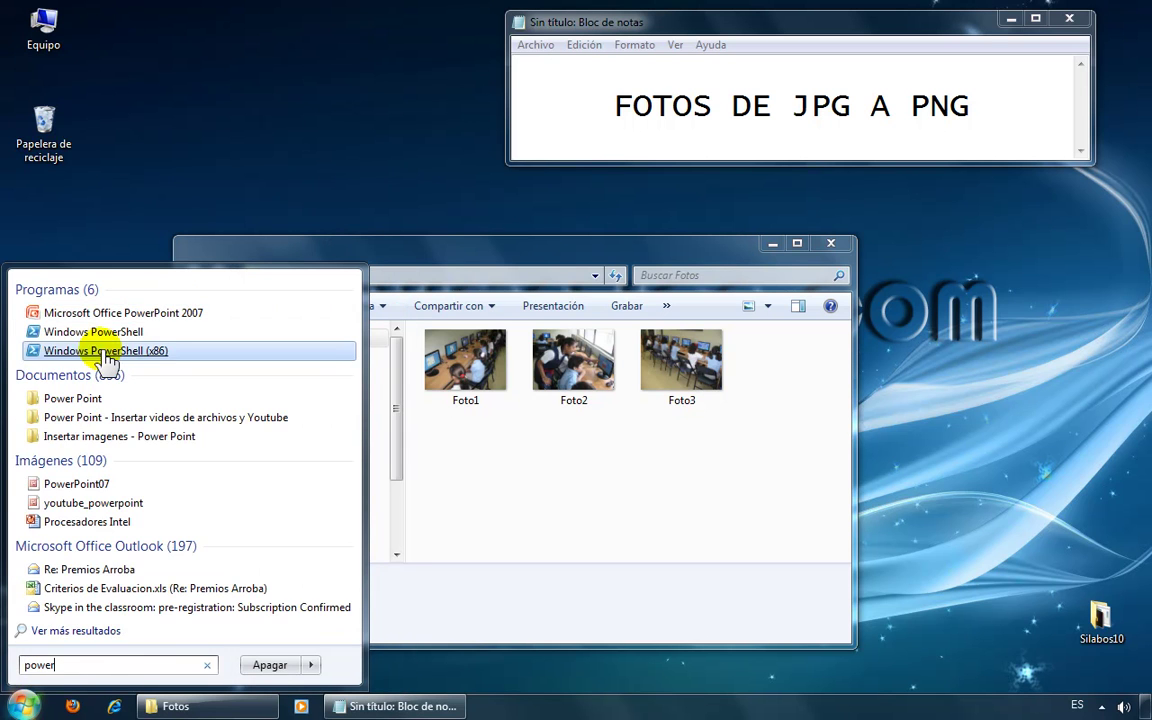
click(103, 310)
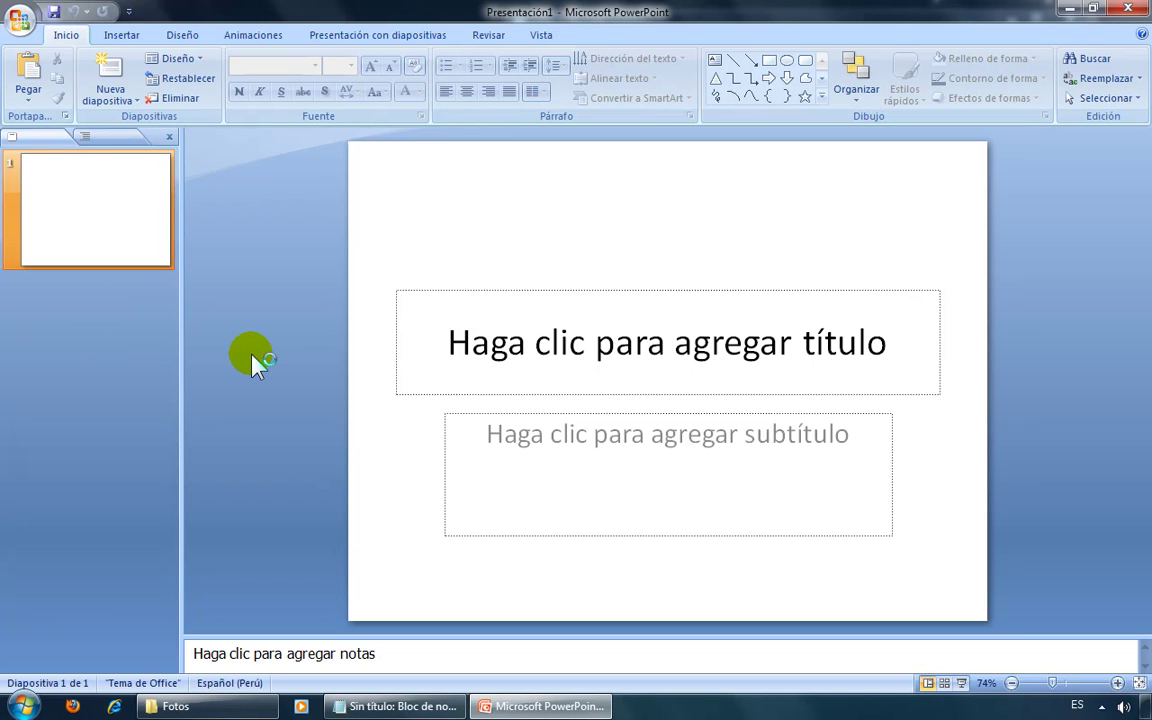
Start a new photo album and add Foto1, Foto2 and Foto3 from the Fotos folder on the desktop
click(121, 35)
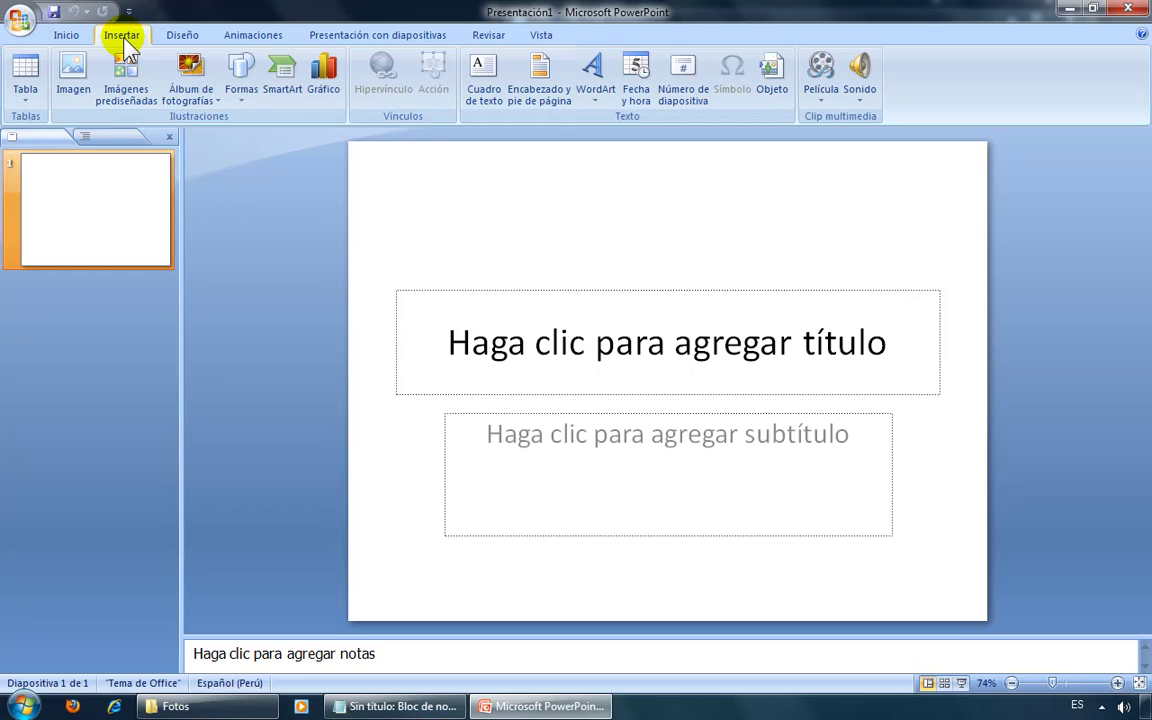
click(202, 94)
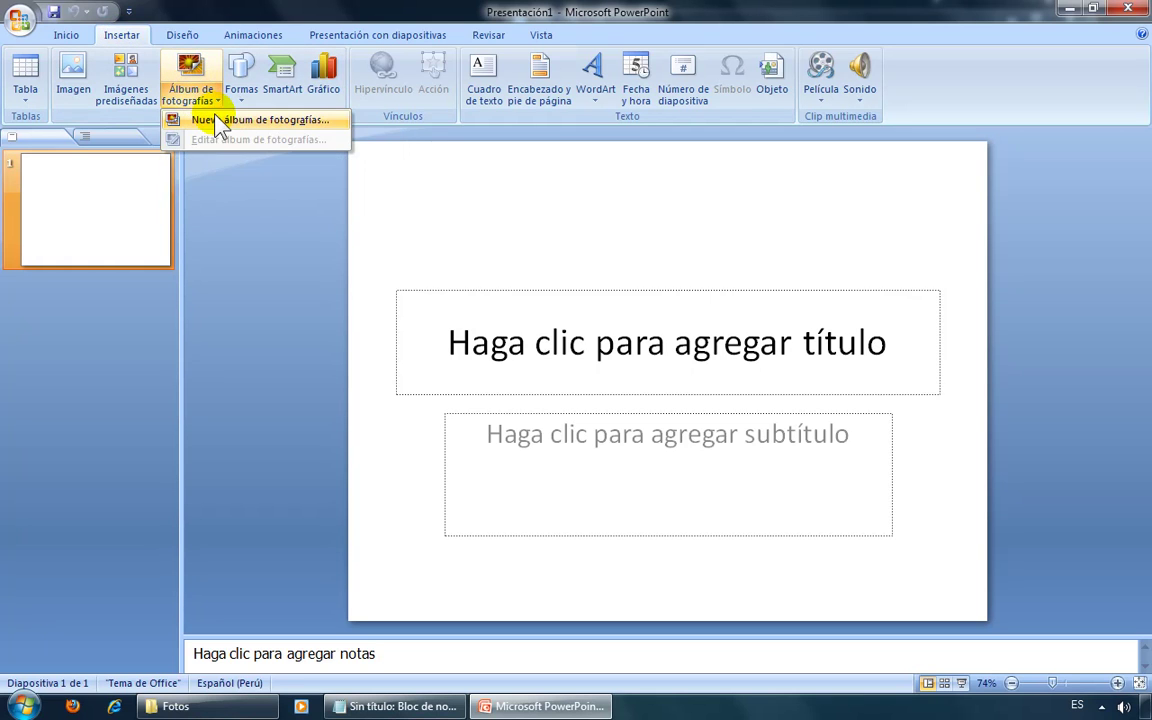
click(219, 124)
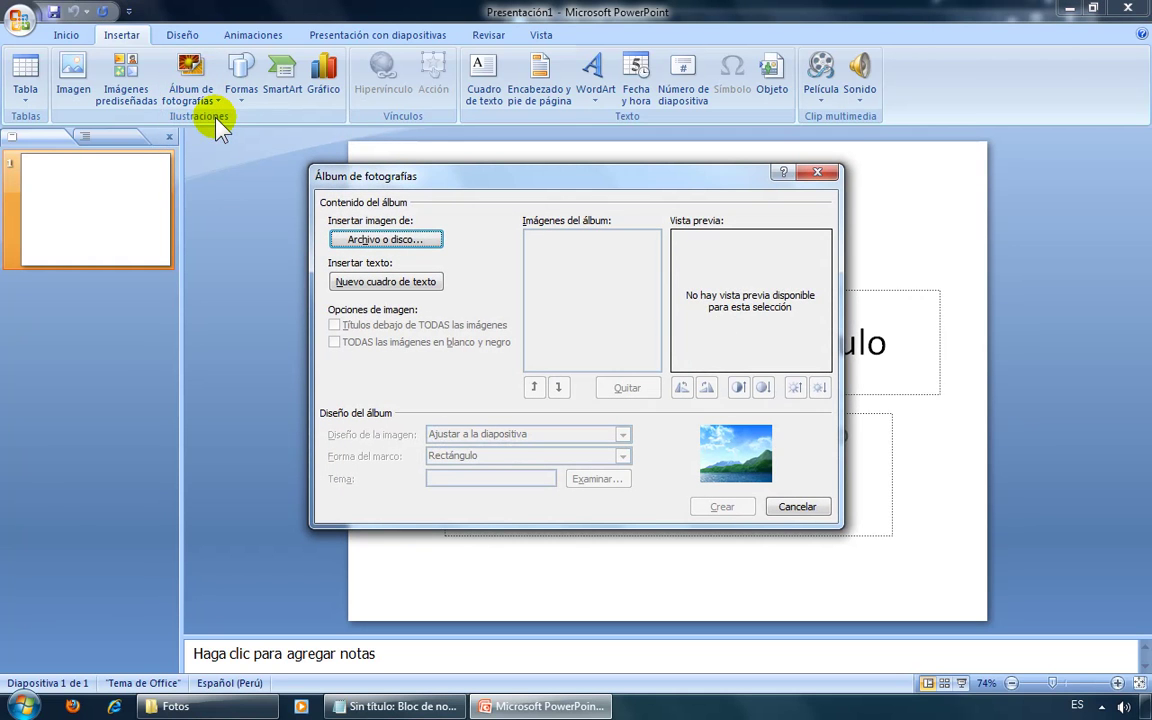
click(386, 240)
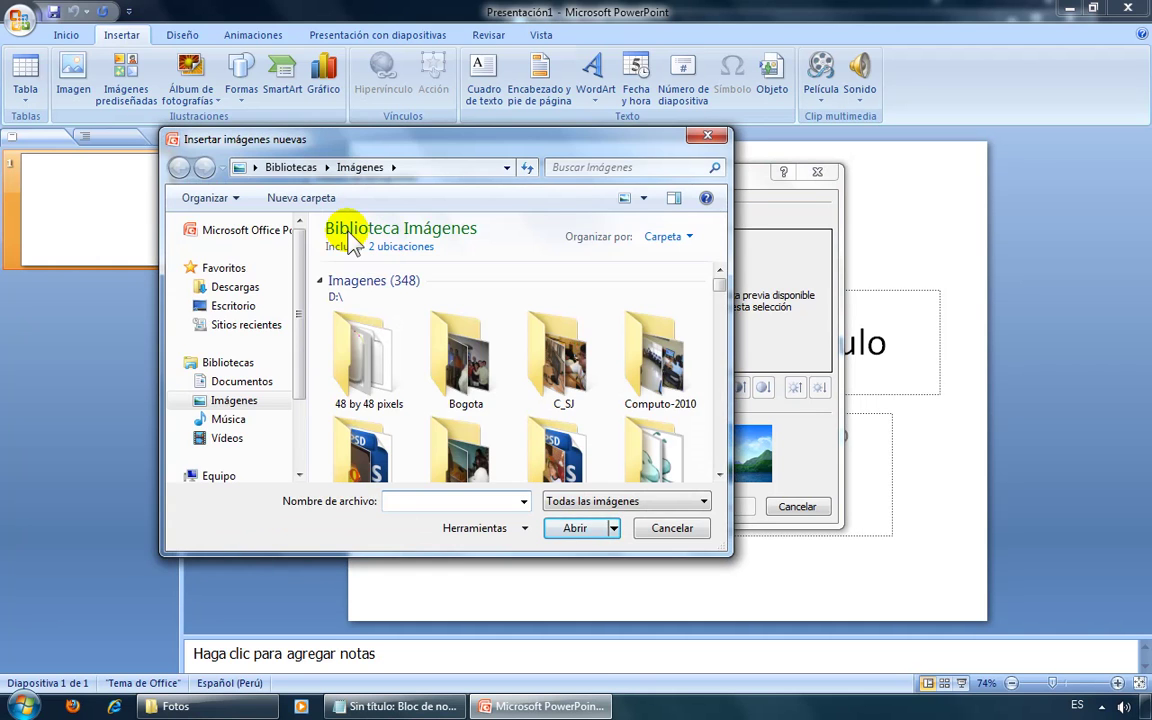
click(229, 306)
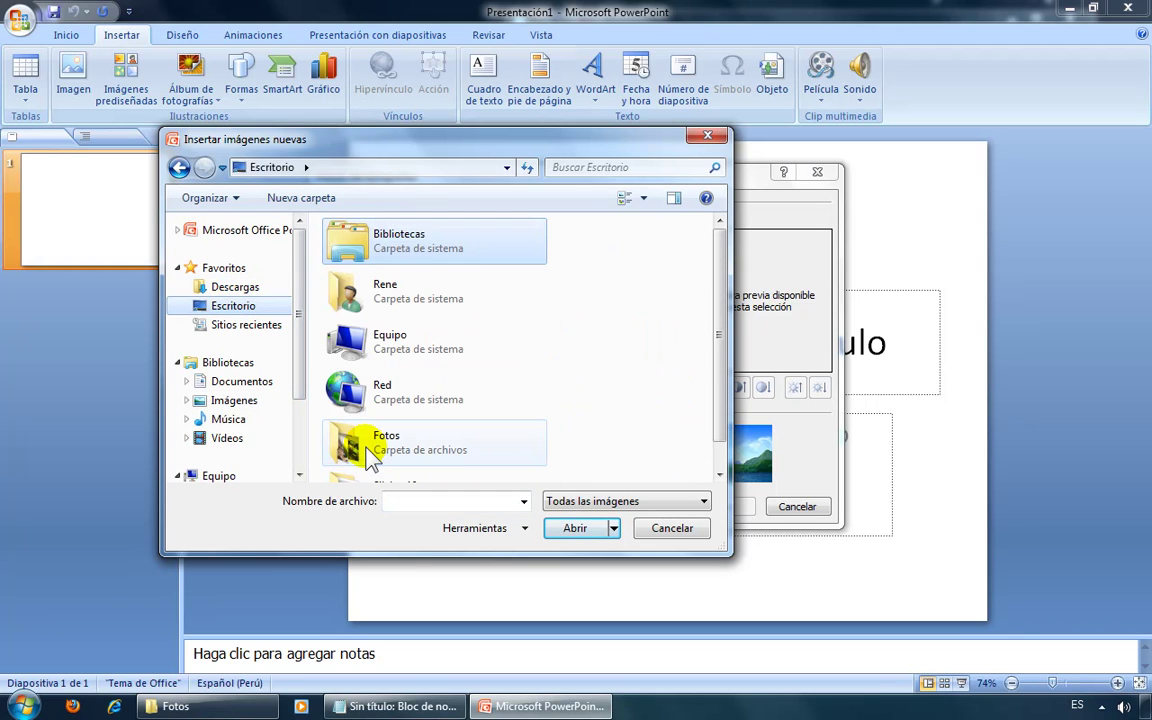
double_click(368, 450)
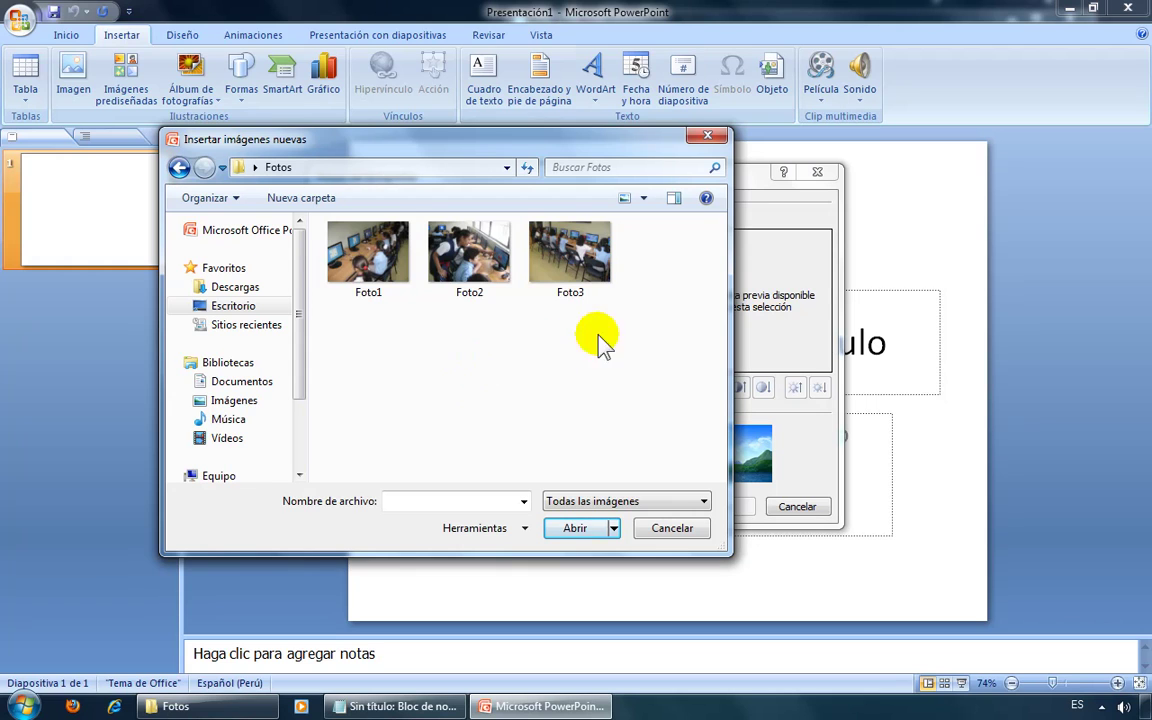
drag(665, 321, 340, 245)
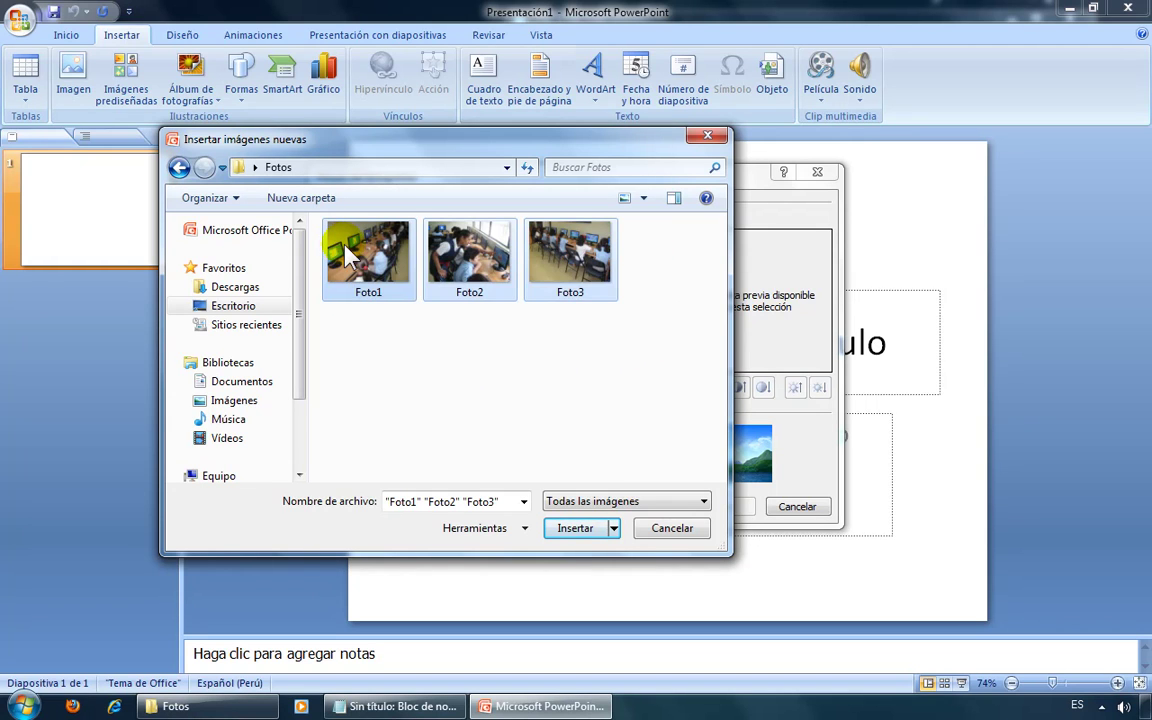
click(577, 530)
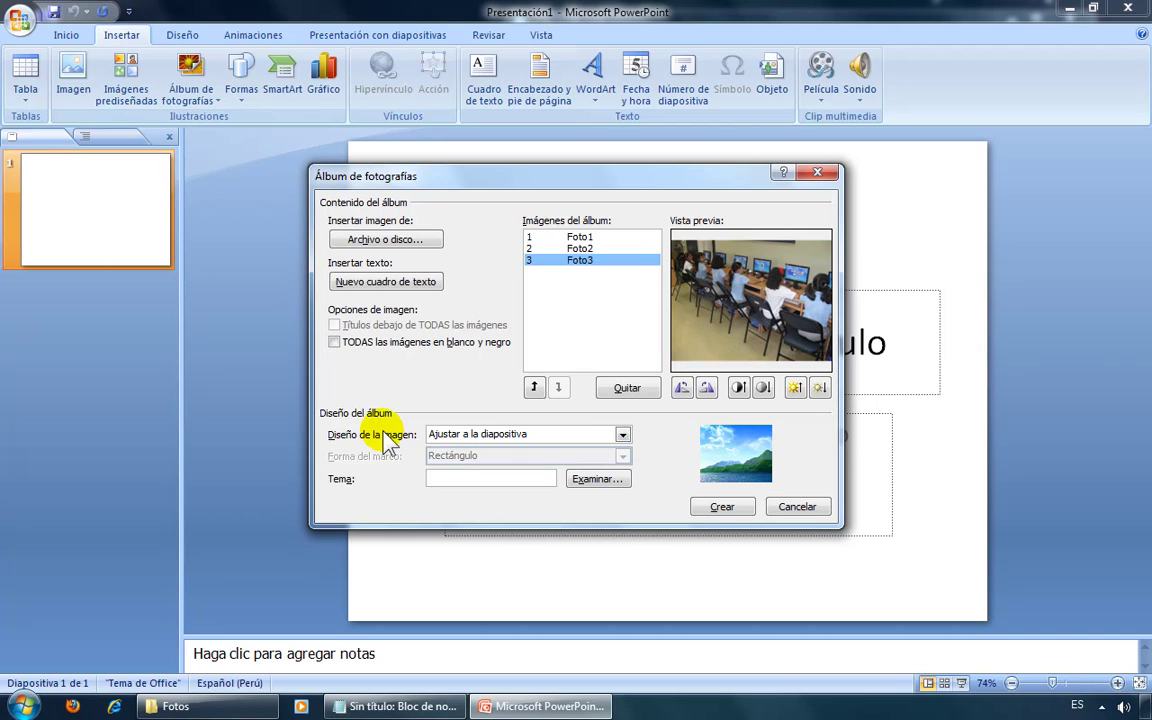
Set the album's picture layout to "Ajustar a la diapositiva" and create the album
click(445, 437)
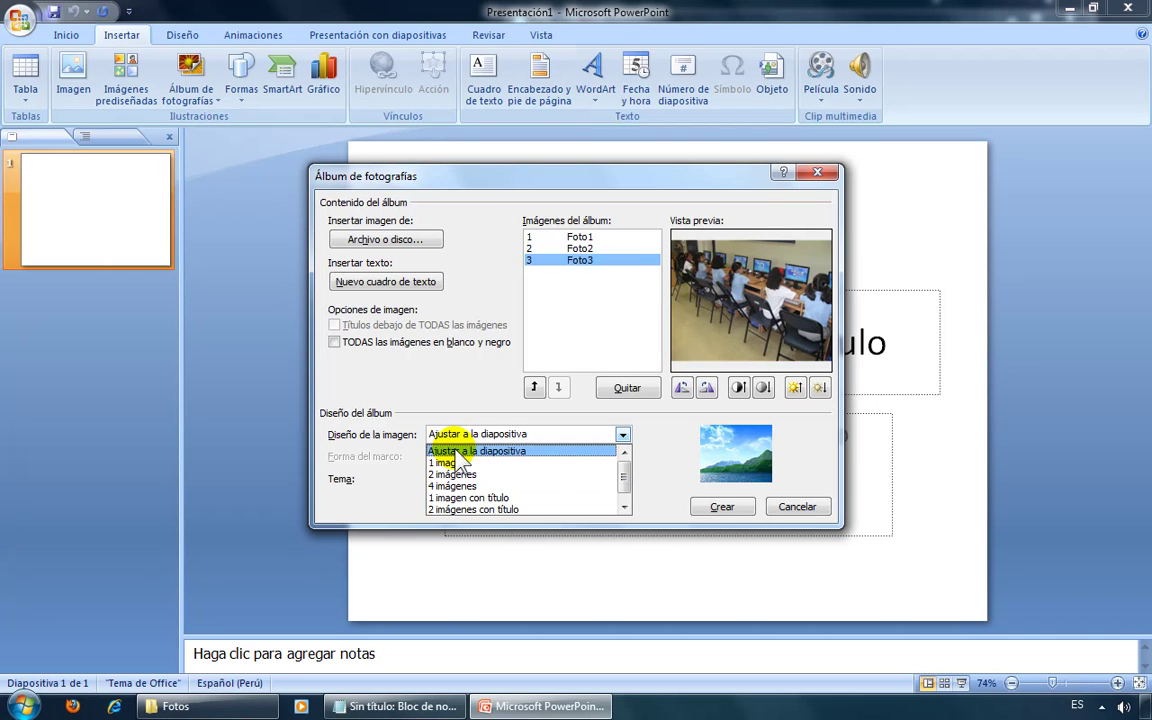
click(457, 451)
click(722, 508)
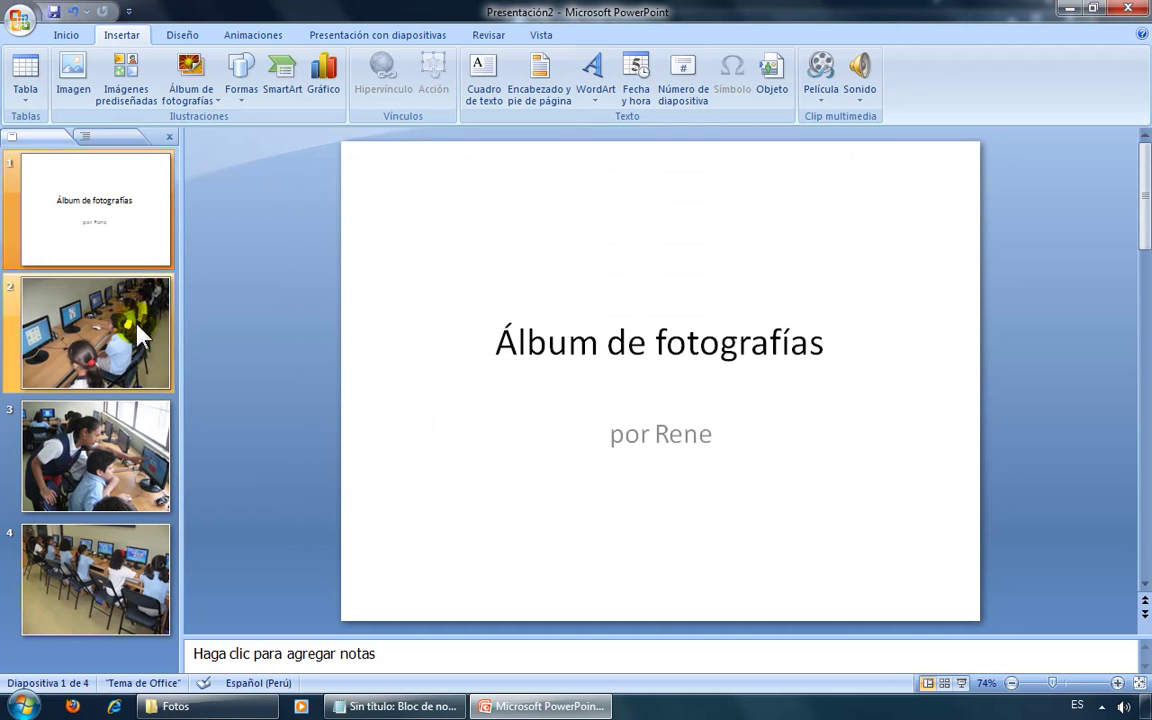
Delete the album's title slide, "Álbum de fotografías"
click(131, 248)
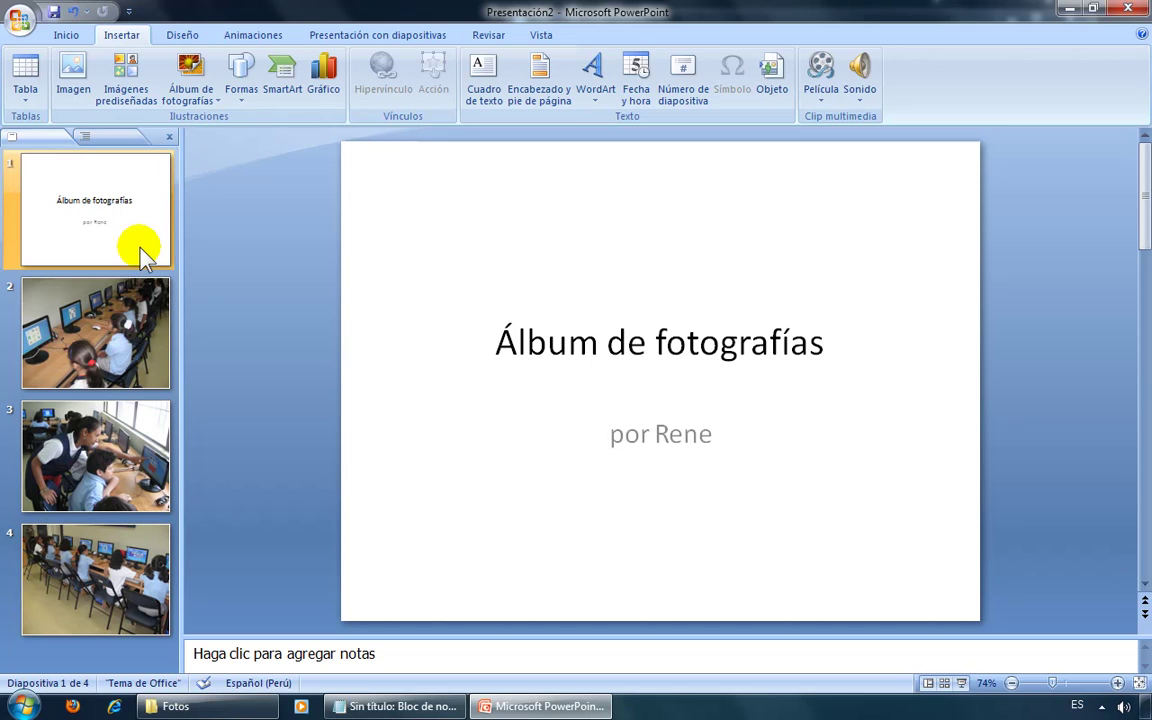
right_click(140, 252)
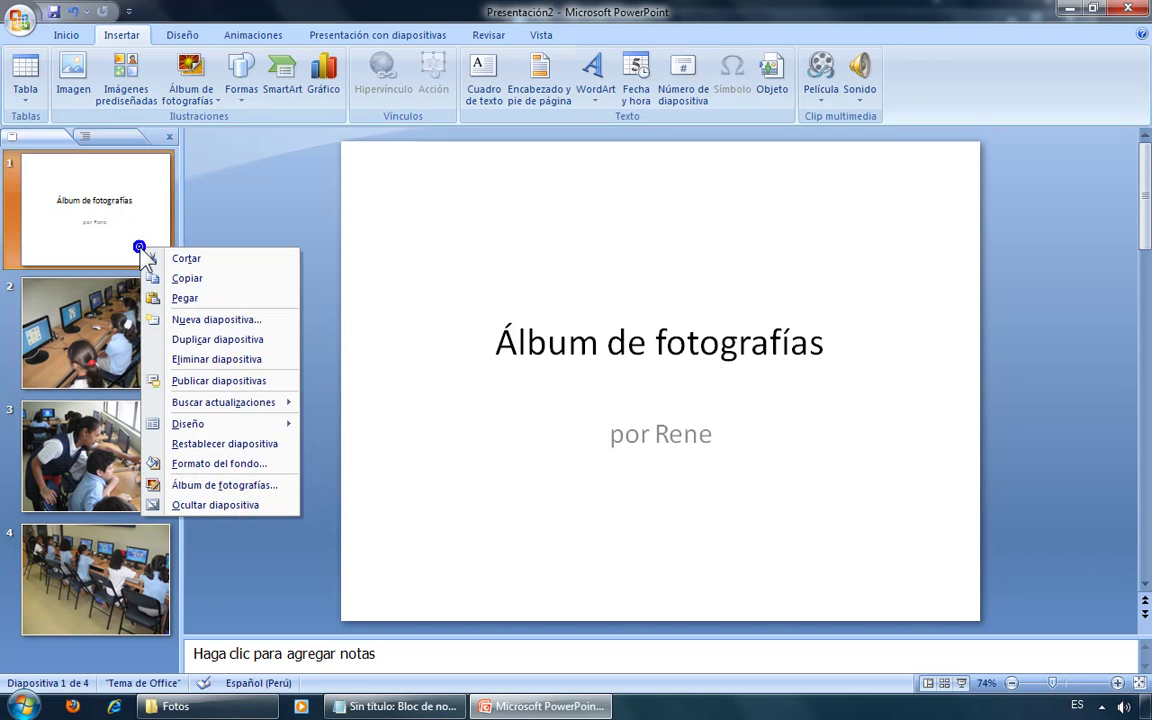
click(210, 362)
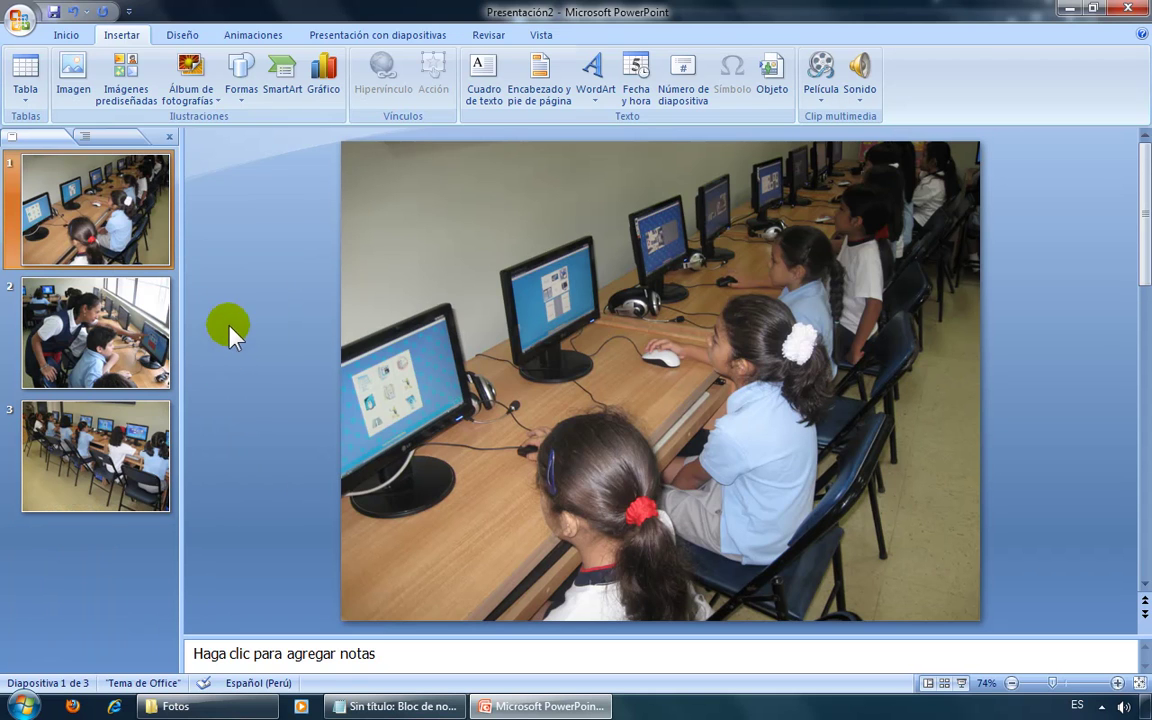
Prepare to save a copy of the presentation as "Formato de gráficos de red portátiles PNG" in the desktop's Fotos folder
click(17, 22)
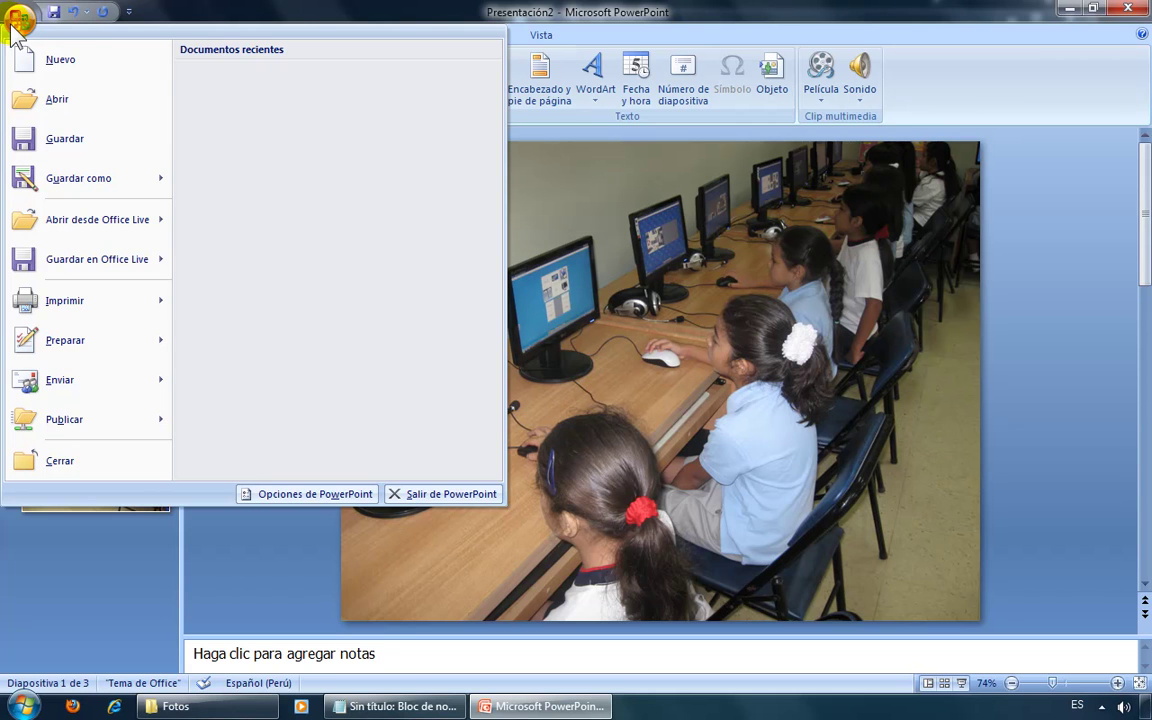
click(60, 179)
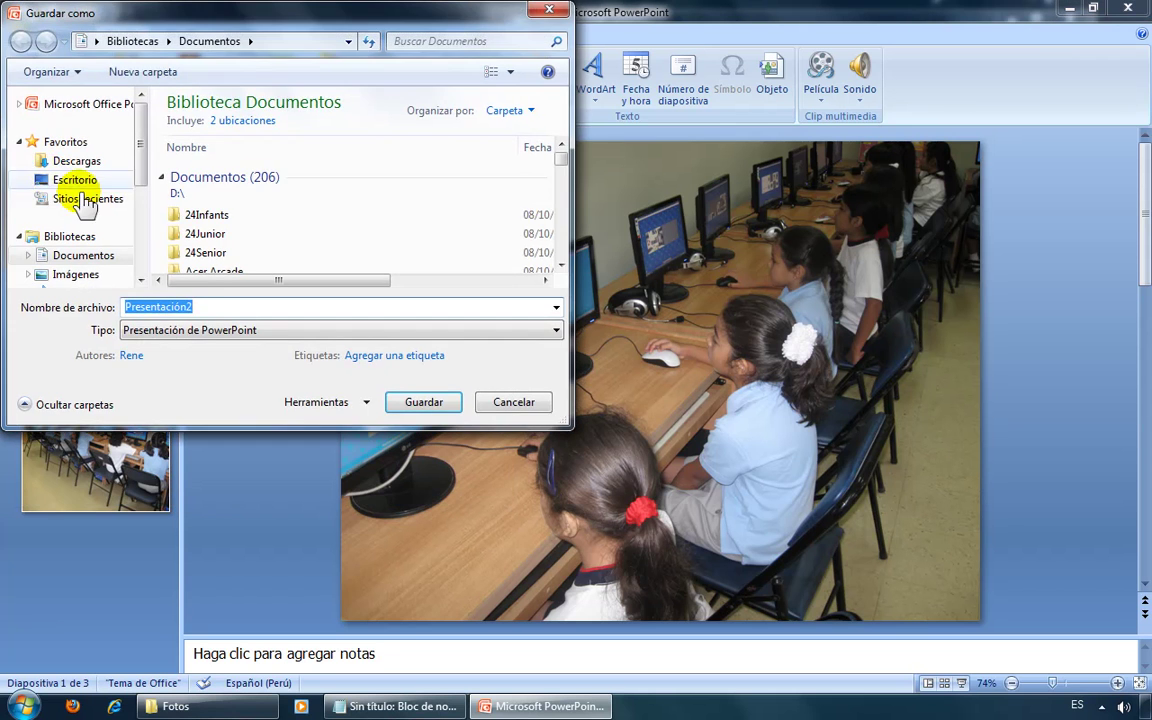
click(250, 333)
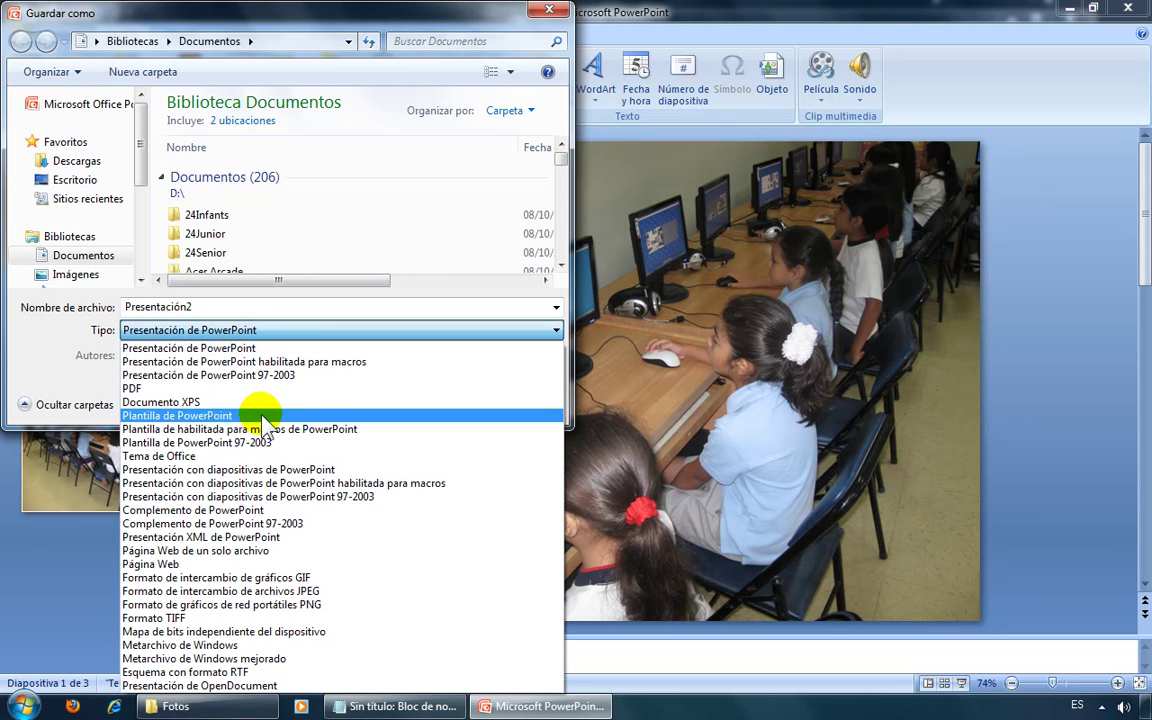
click(329, 606)
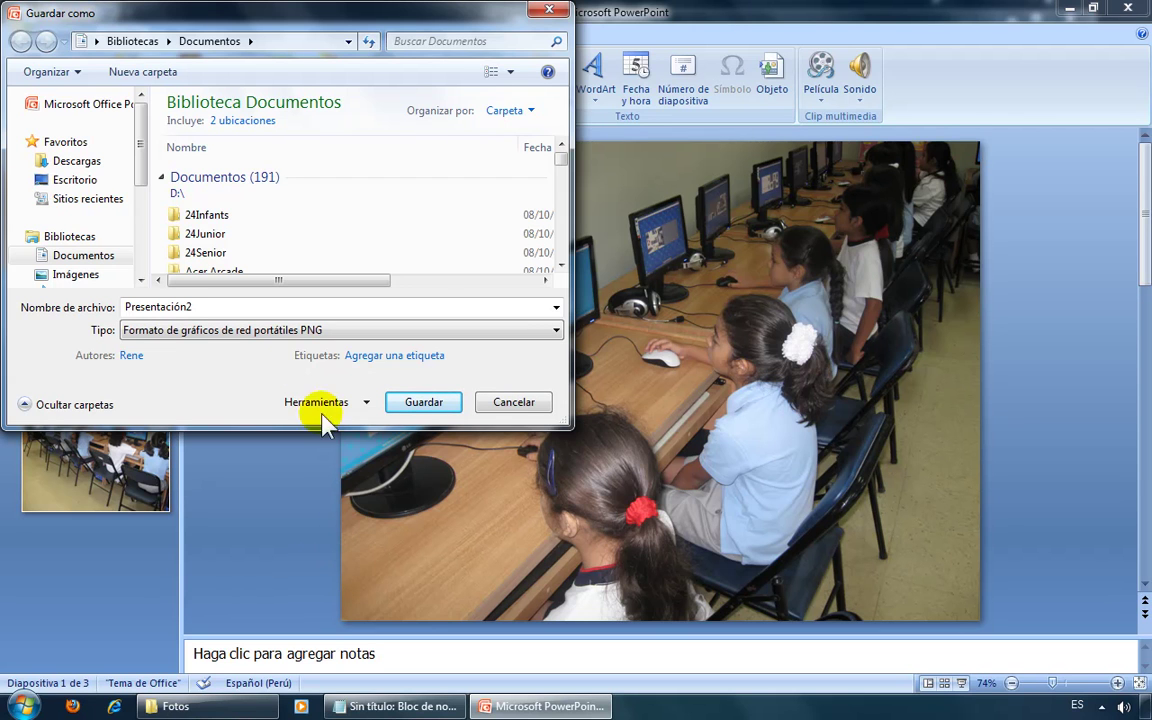
click(75, 181)
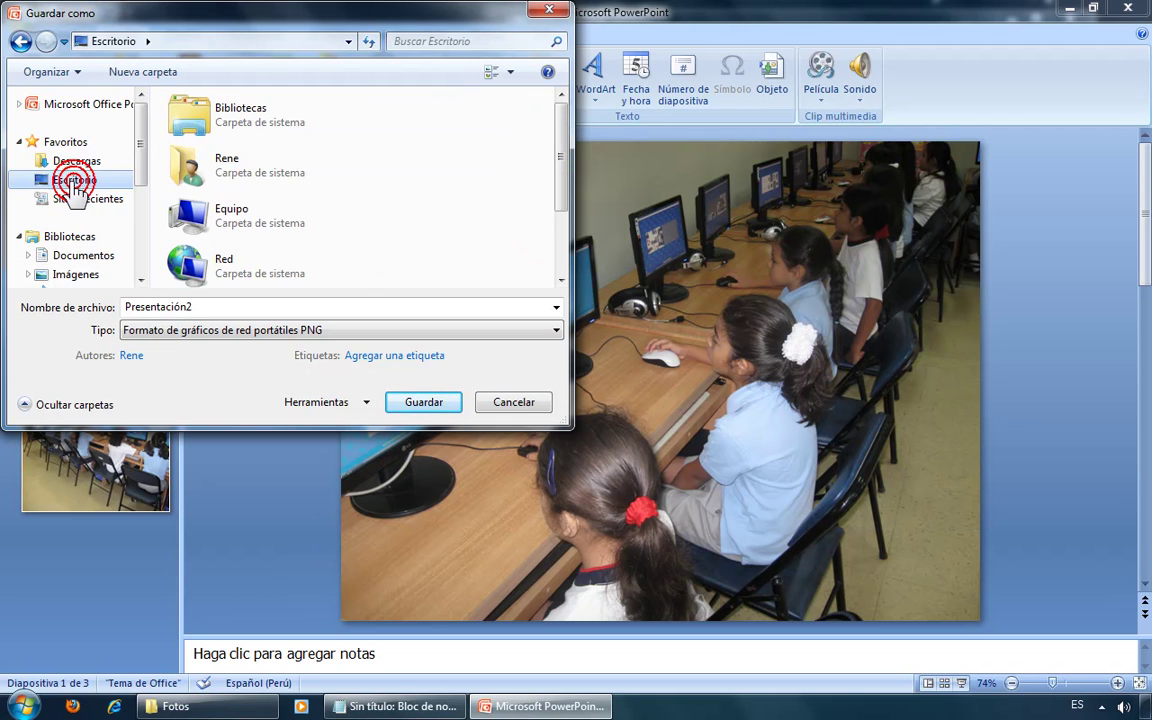
drag(558, 181, 568, 245)
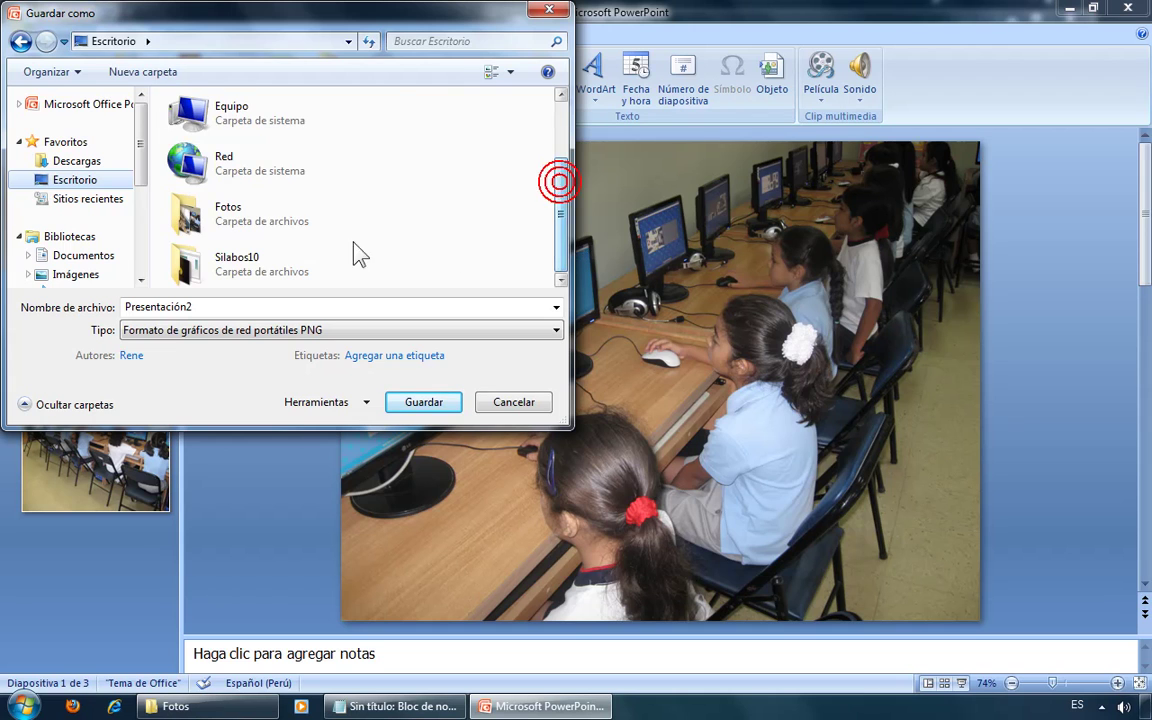
double_click(203, 215)
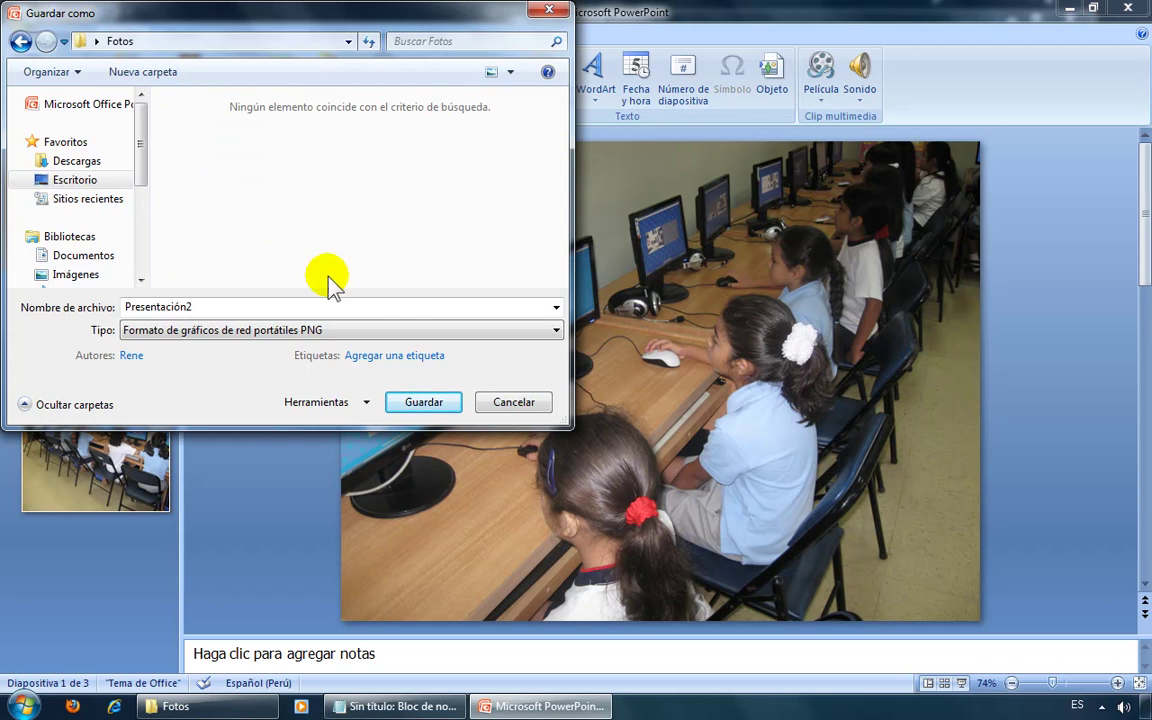
Export every slide as a separate PNG image, and close PowerPoint without saving the presentation
click(423, 402)
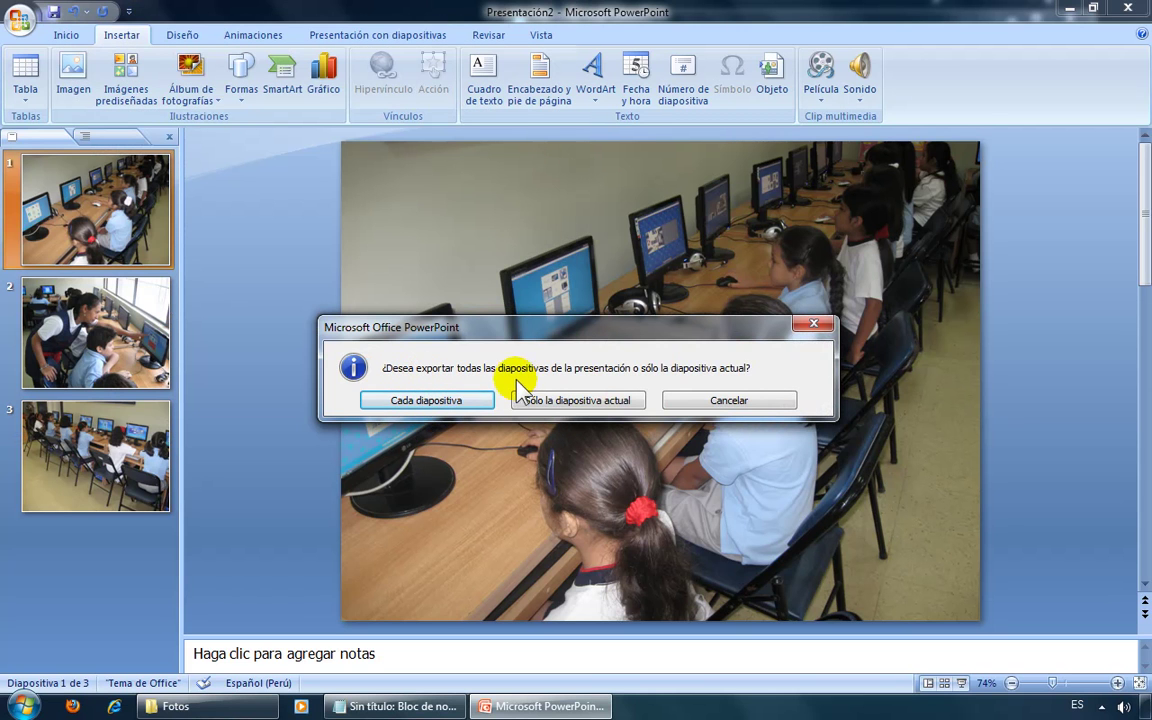
click(439, 399)
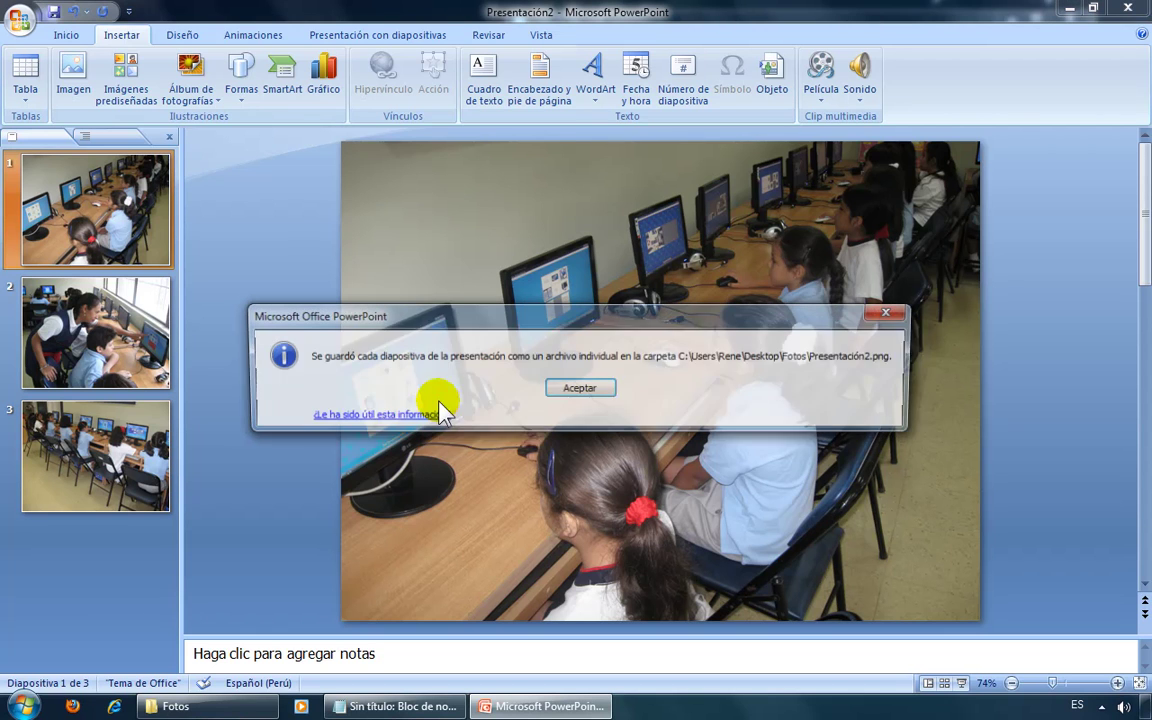
click(580, 390)
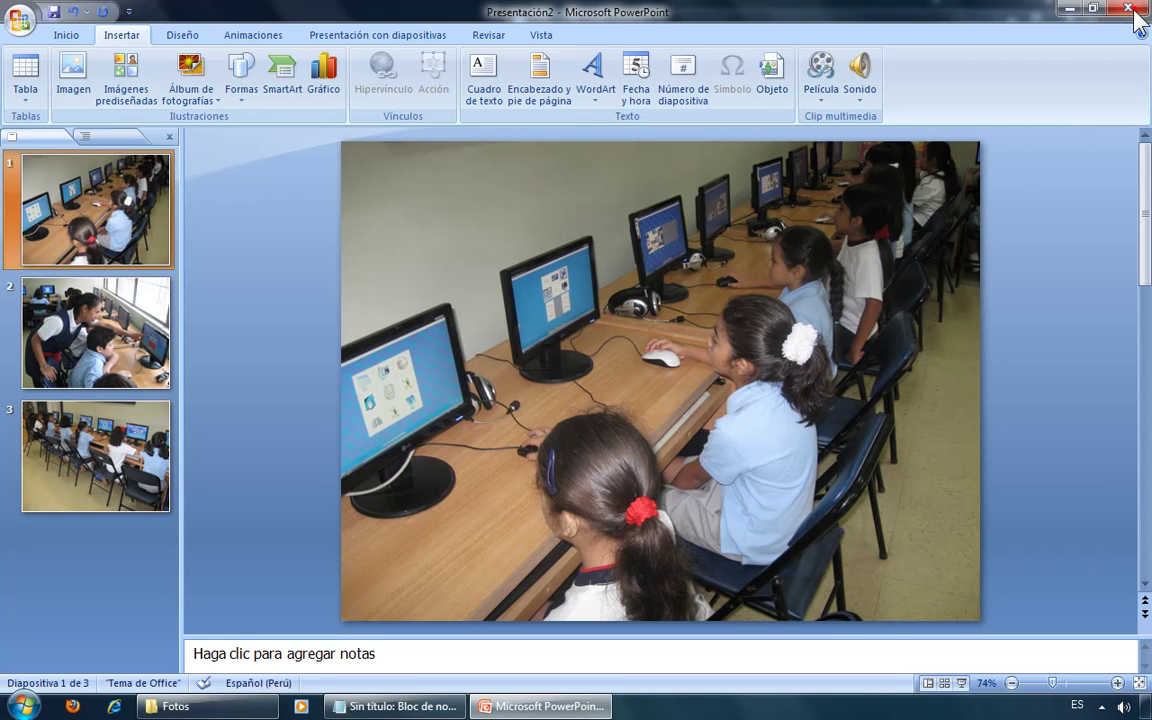
click(1128, 9)
click(590, 398)
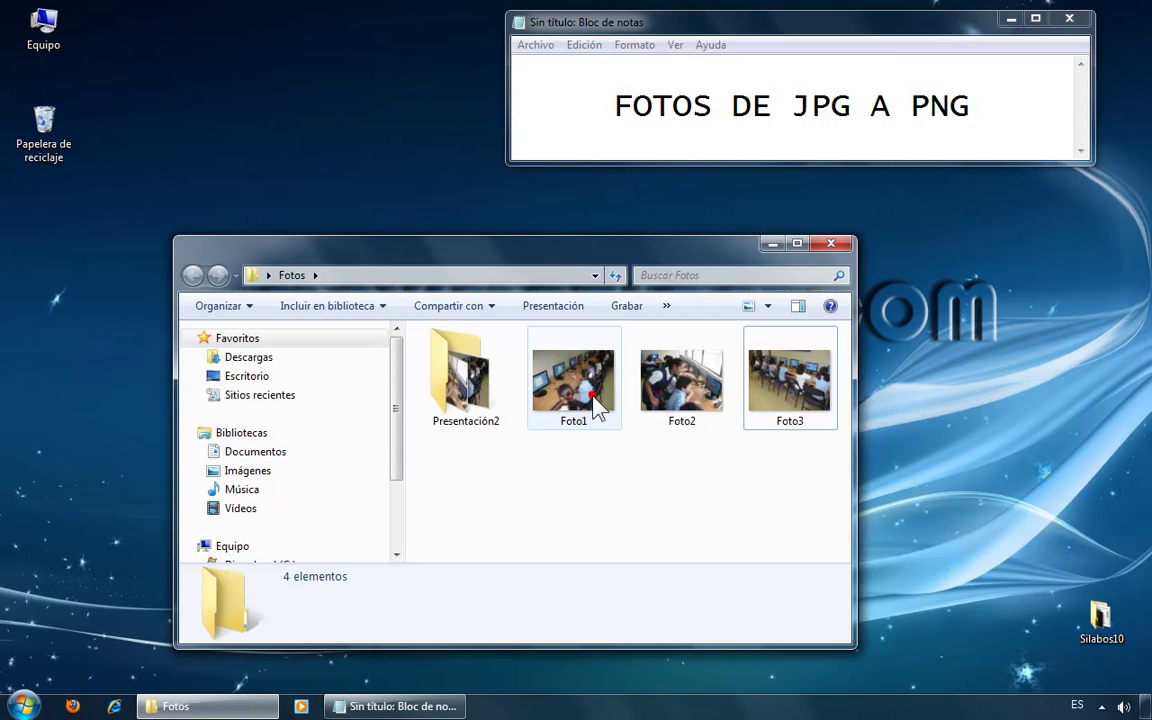
Check the file type of Diapositiva1, Diapositiva2 and Diapositiva3 in the Presentación2 folder, and return to the Fotos folder
double_click(478, 385)
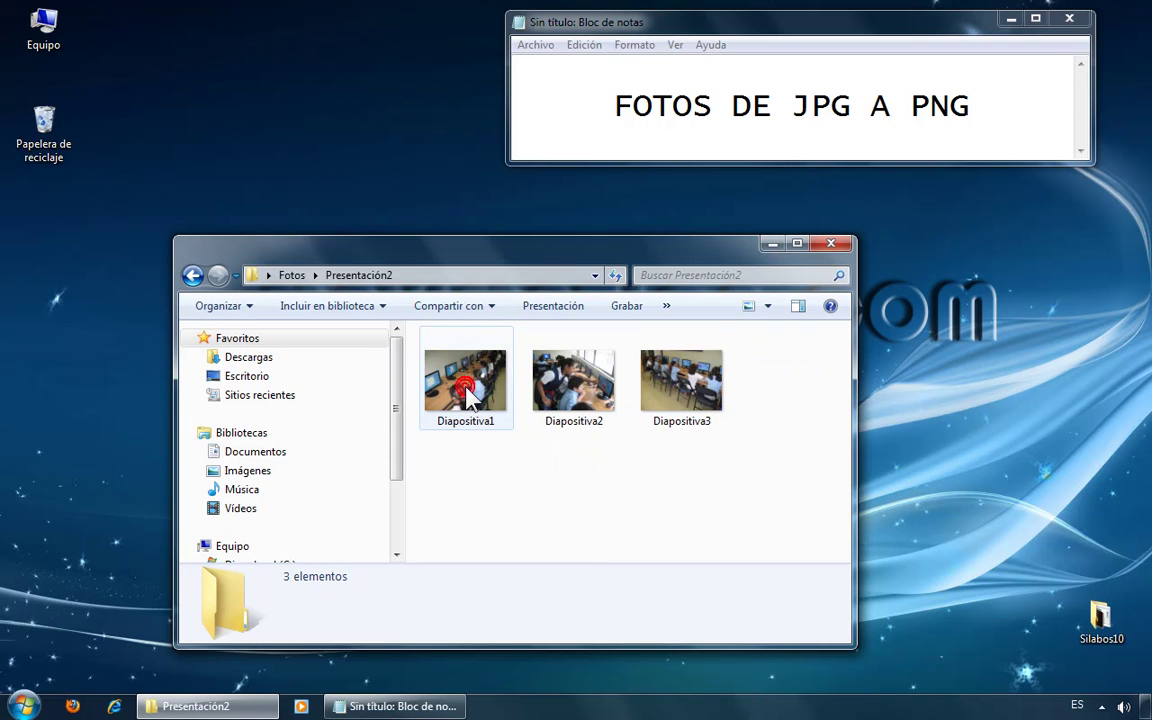
click(468, 390)
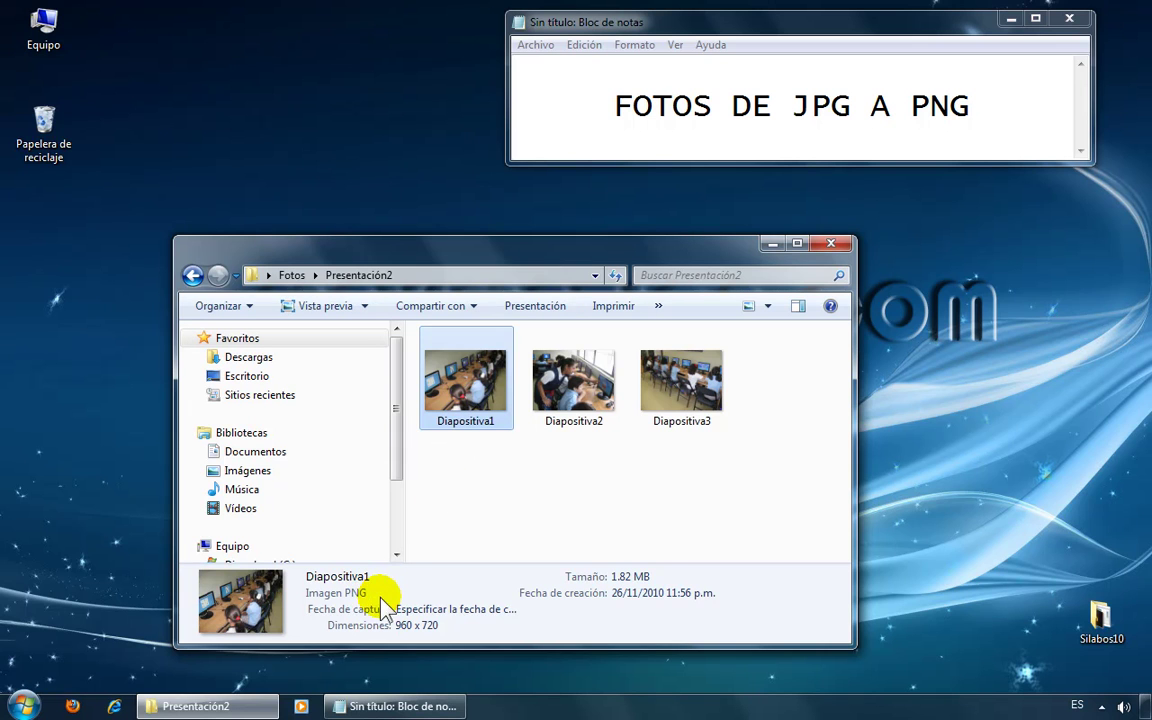
click(550, 388)
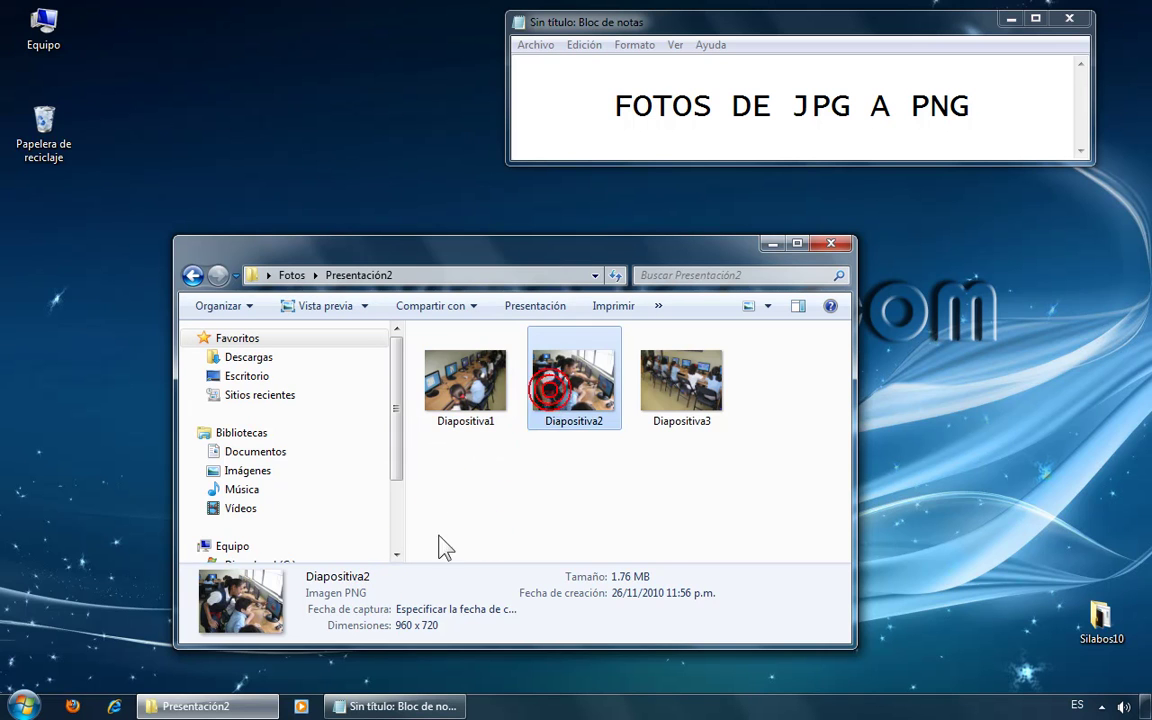
click(673, 402)
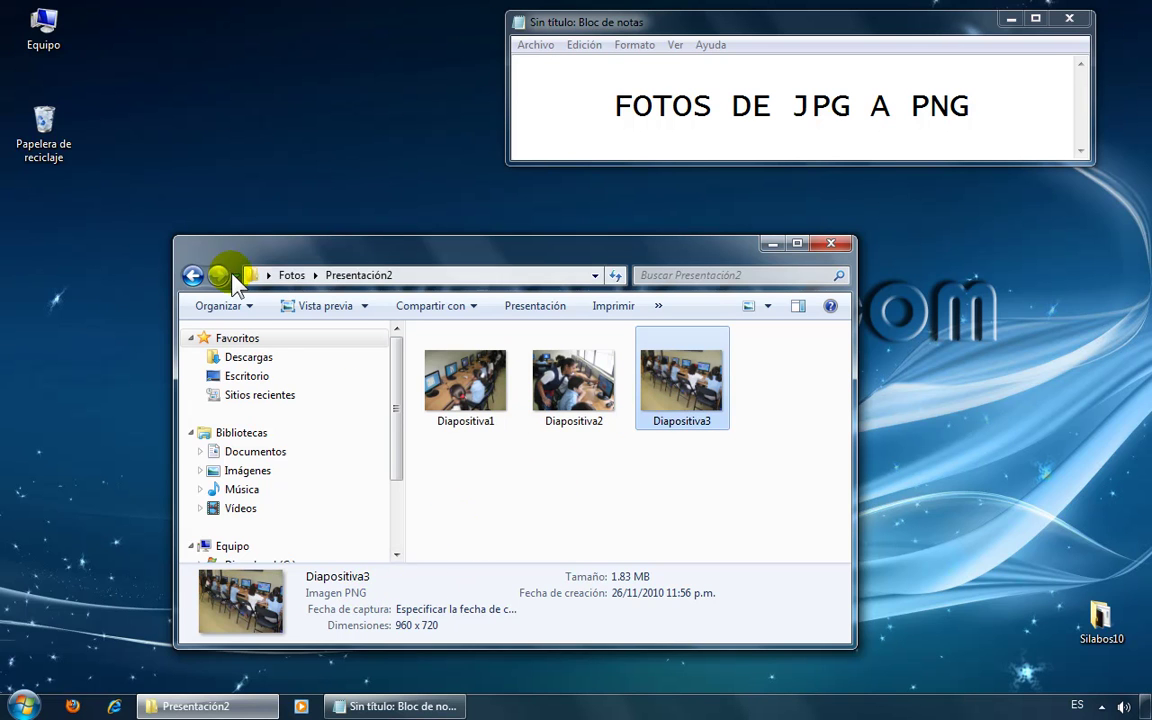
click(193, 276)
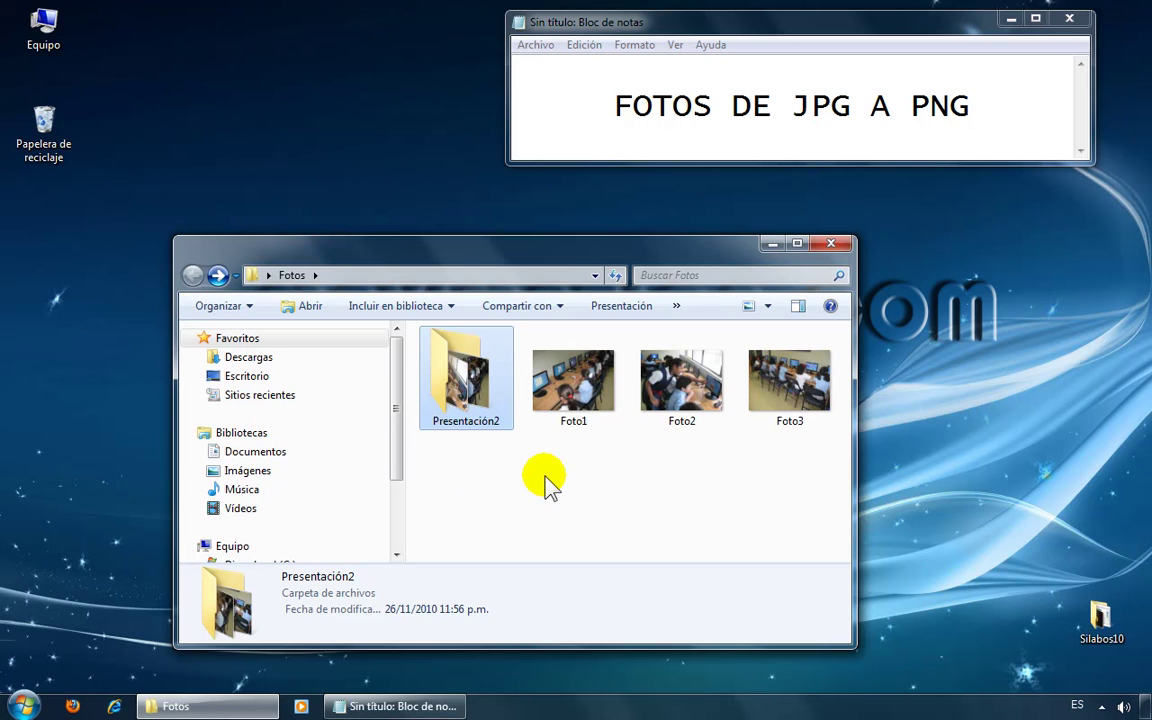
Review which programs can open Foto1 and Foto2, and examine the details of the Presentación2 folder
click(565, 395)
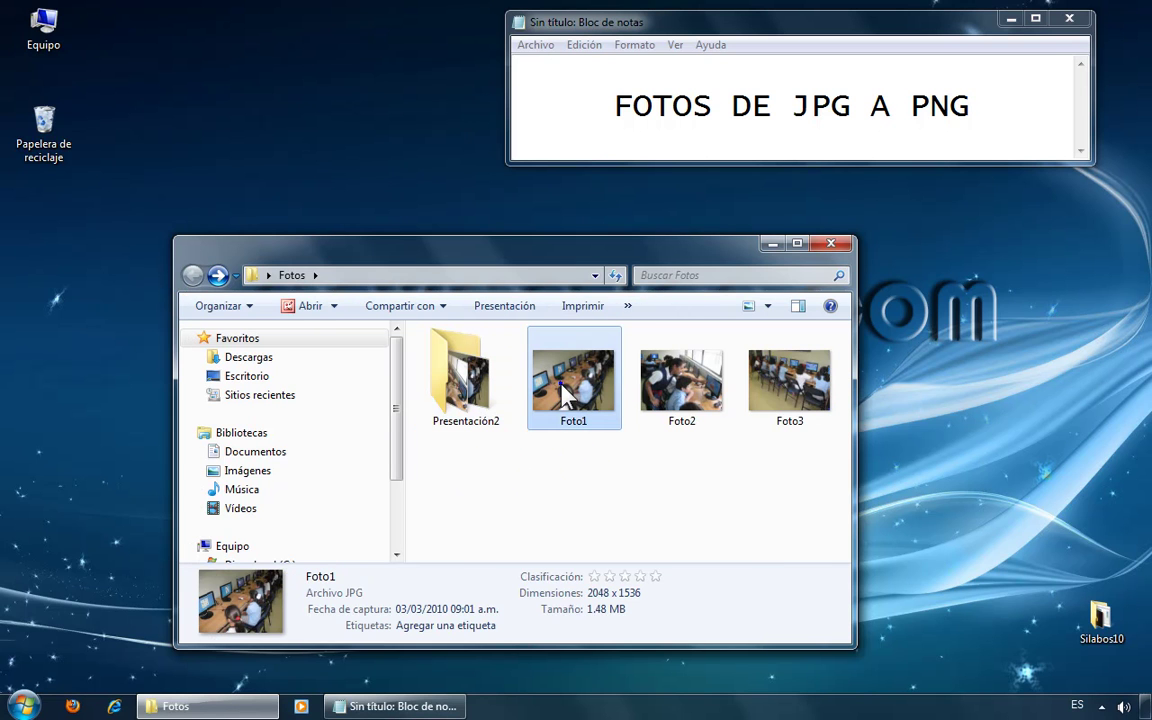
right_click(562, 384)
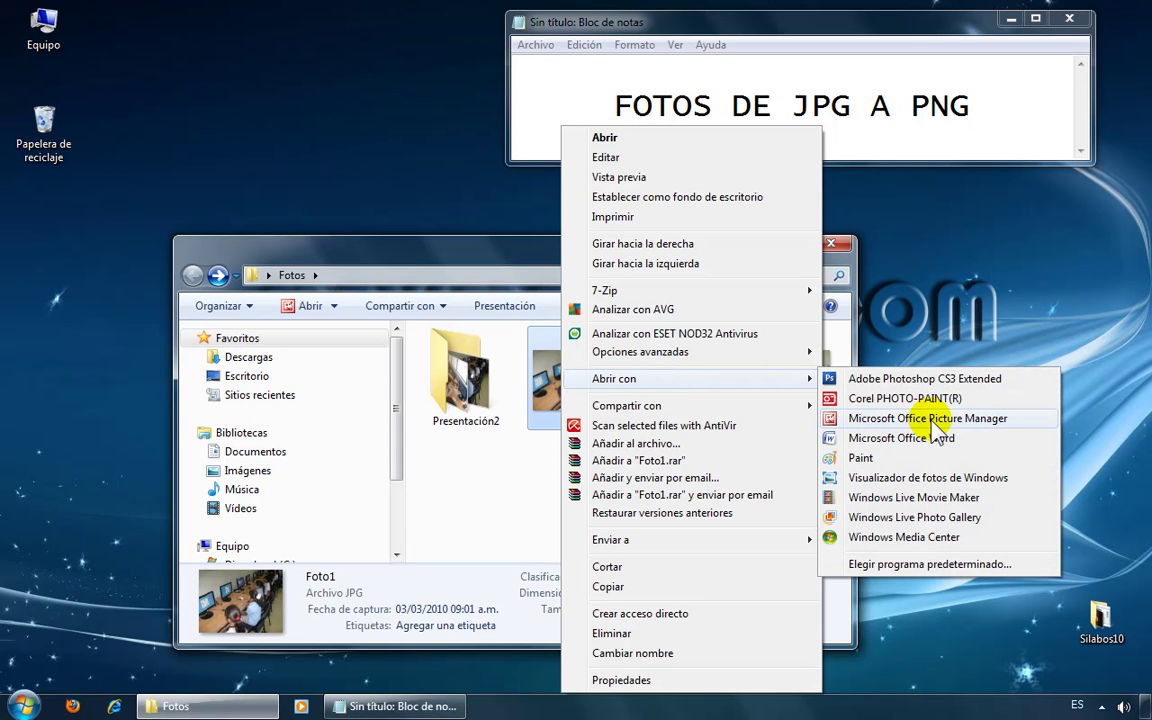
click(470, 505)
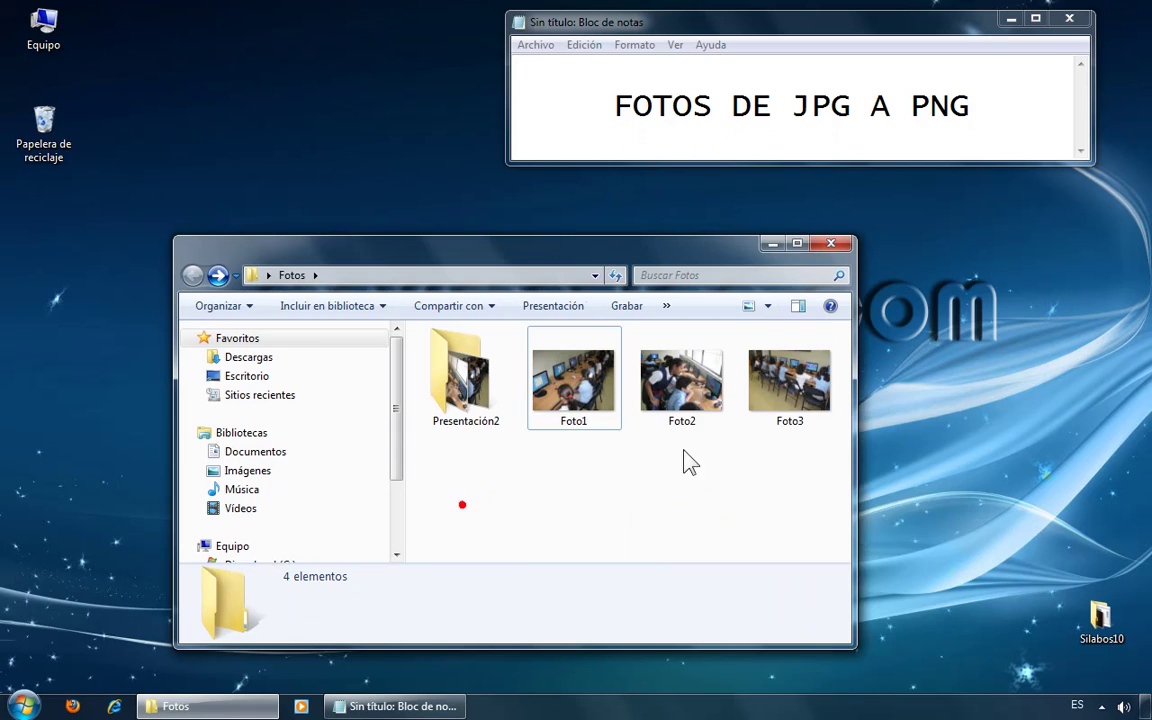
right_click(707, 402)
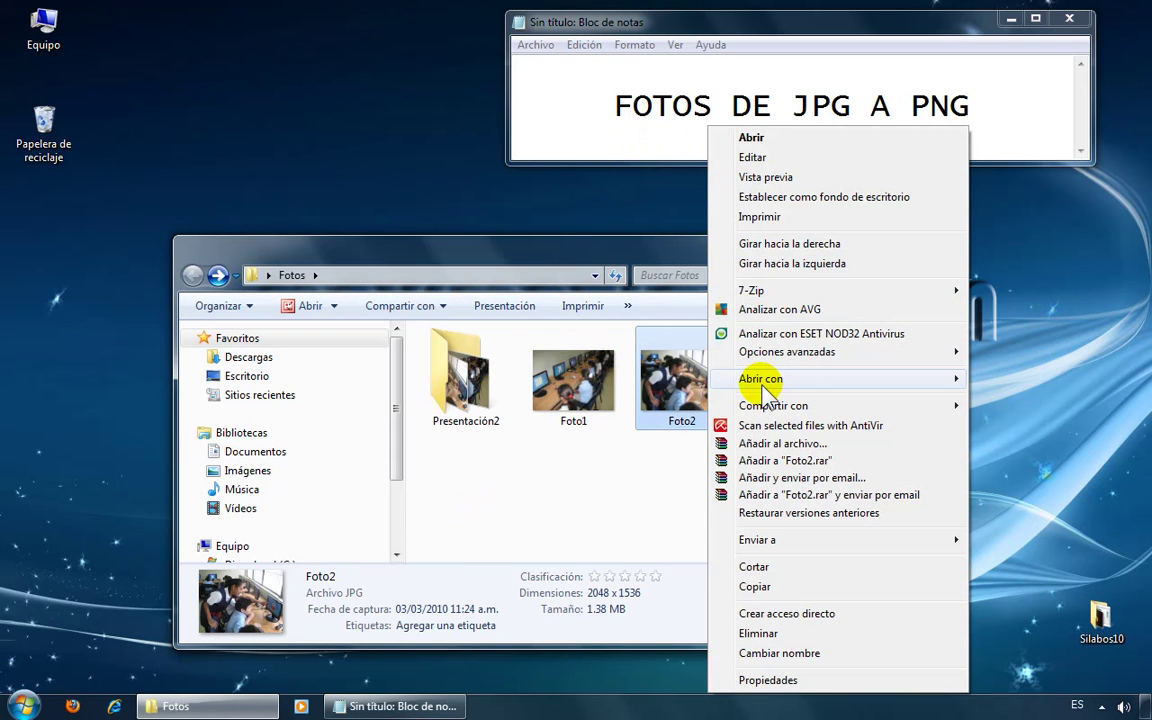
mouse_move(740, 380)
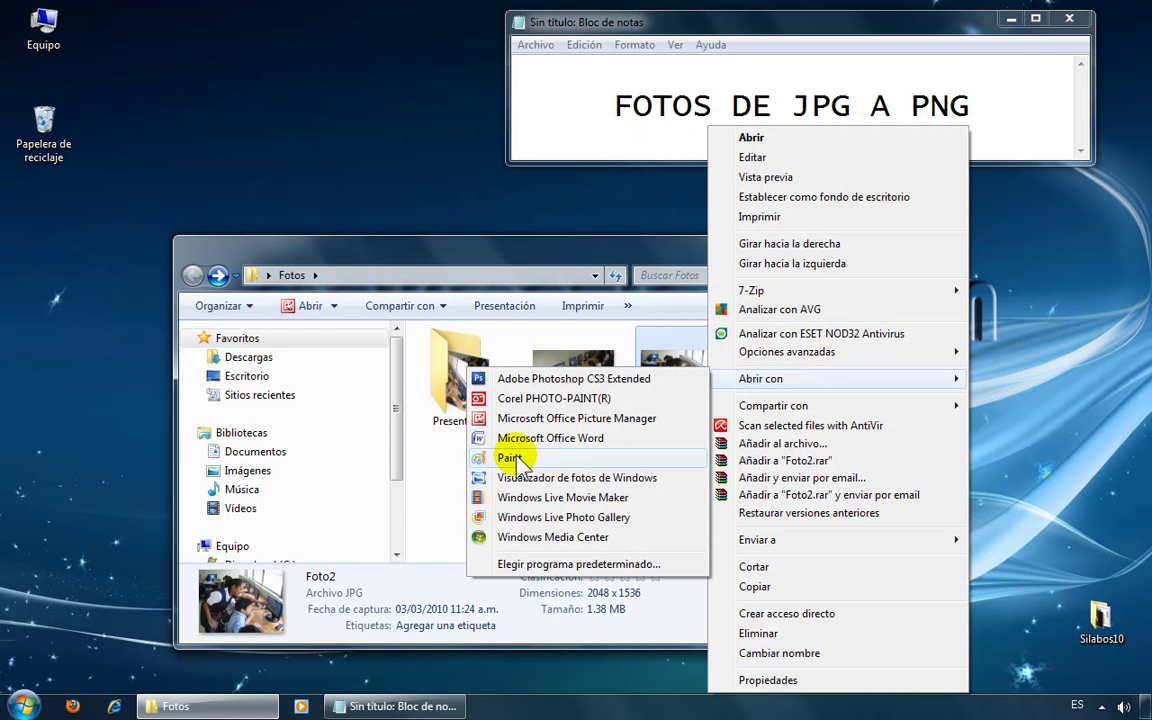
click(442, 466)
click(455, 392)
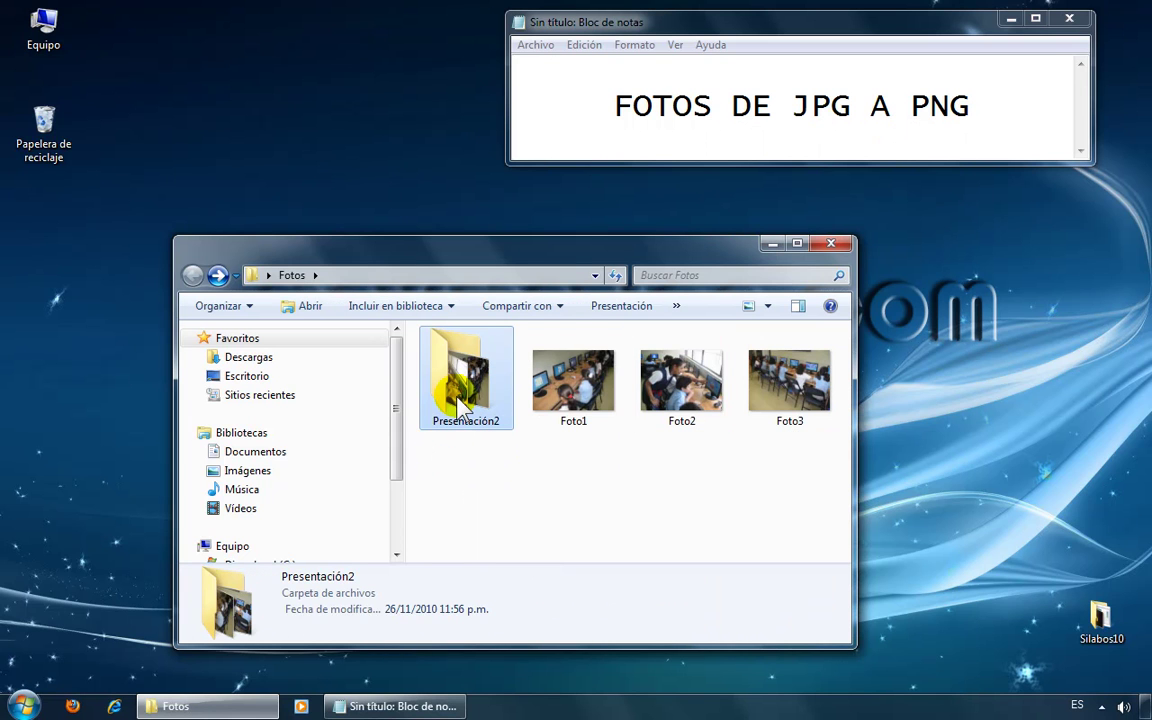
click(595, 476)
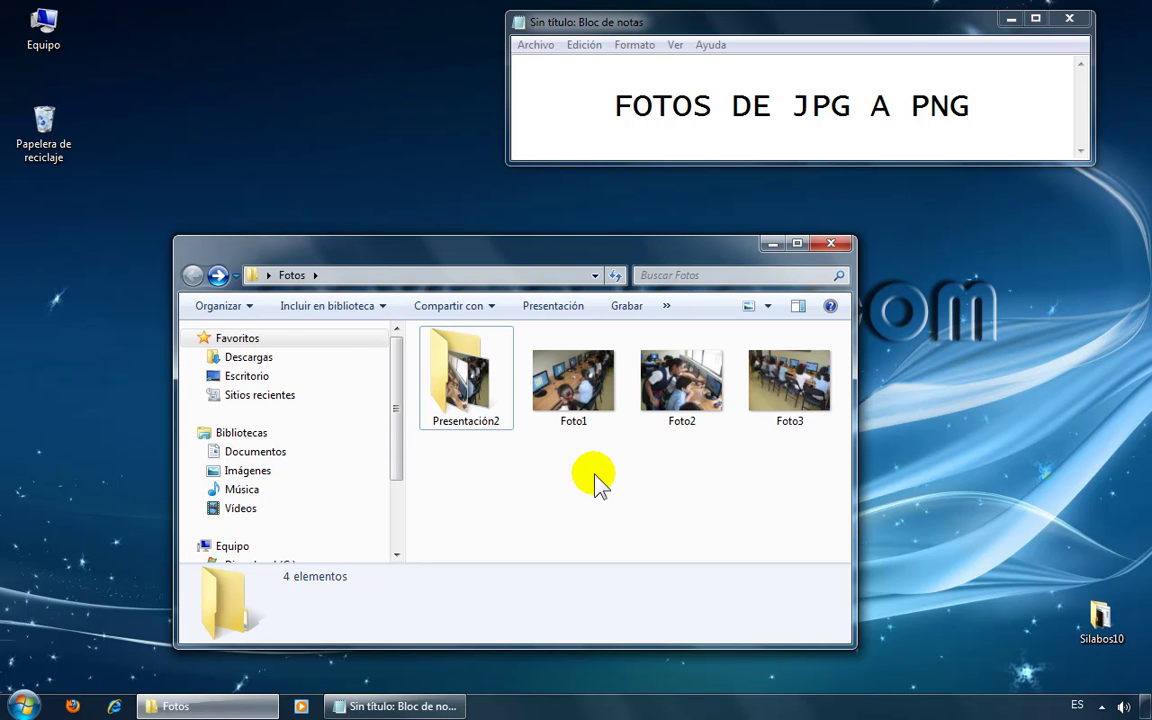